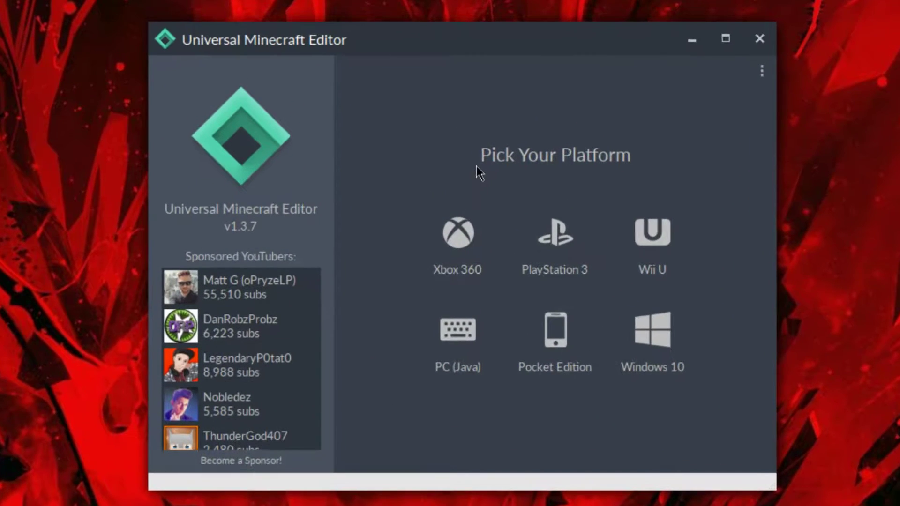
- Open the Xbox 360 world Adventurecraft, list its map files and bring up the Chunk Locator
{"action": "left_click", "coordinate": [463, 232]}
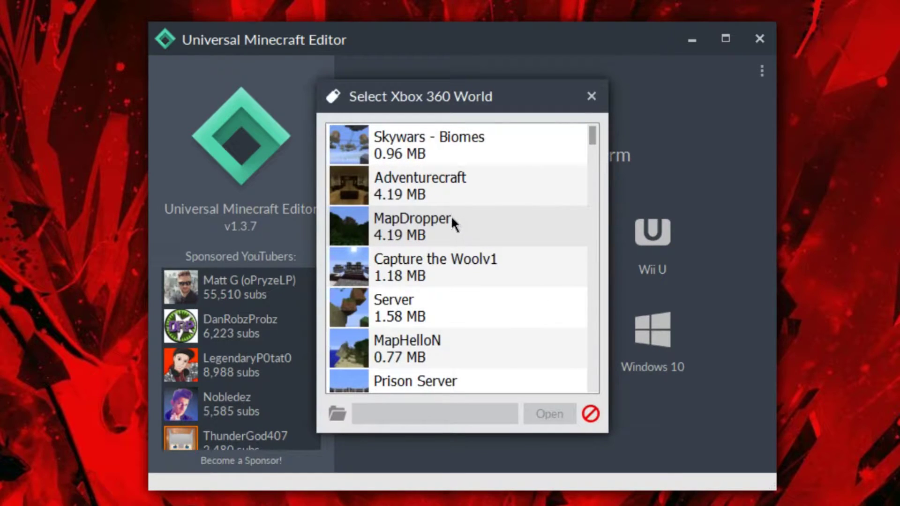
{"action": "double_click", "coordinate": [440, 187]}
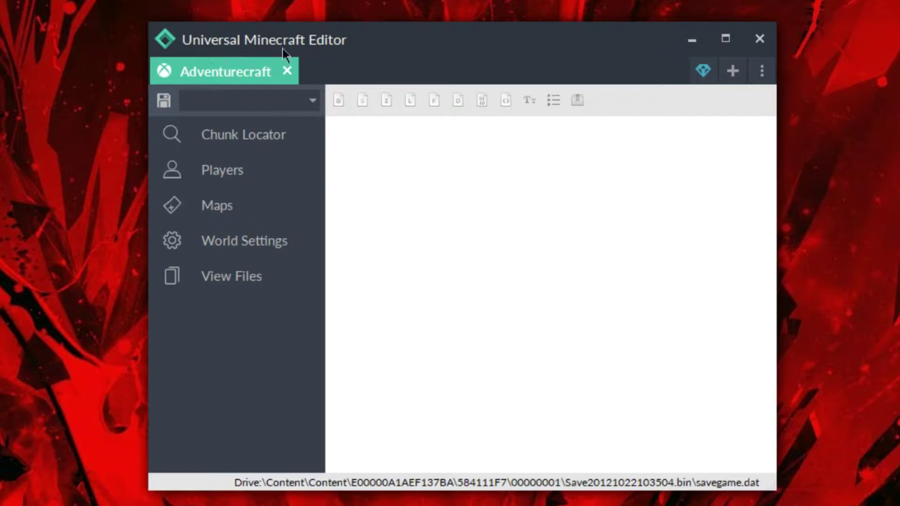
{"action": "left_click", "coordinate": [230, 215]}
{"action": "left_click", "coordinate": [234, 142]}
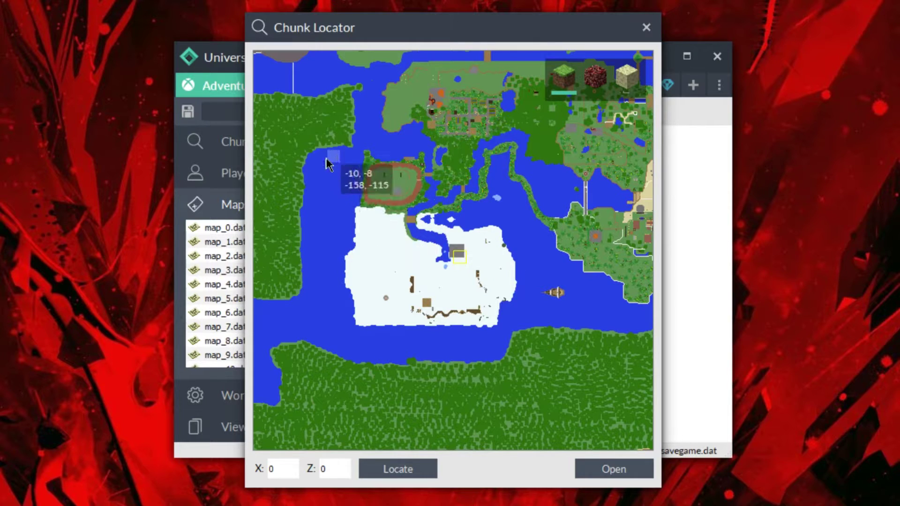
- Examine the Overworld map from the snowy island at the centre to the grassland around the chunk at X 208, Z -129
{"action": "scroll", "coordinate": [450, 138], "scroll_direction": "up", "scroll_amount": 2}
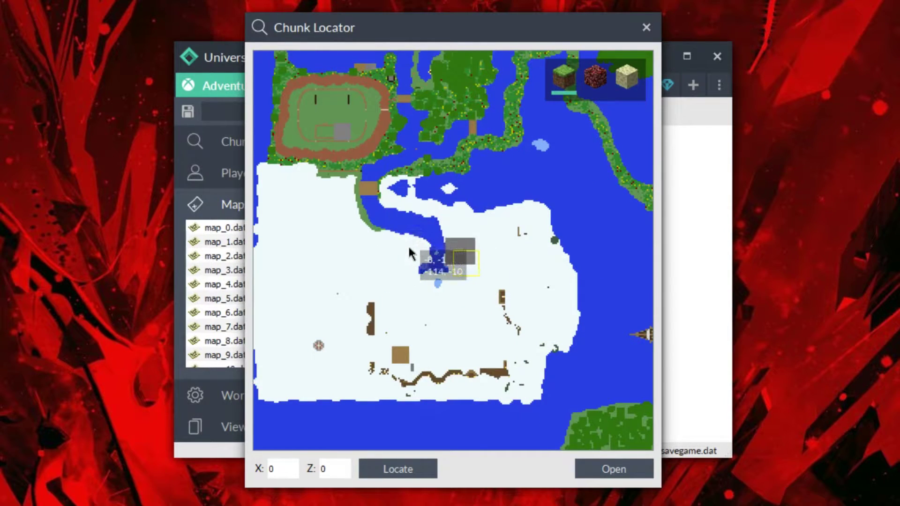
{"action": "scroll", "coordinate": [407, 252], "scroll_direction": "down", "scroll_amount": 3}
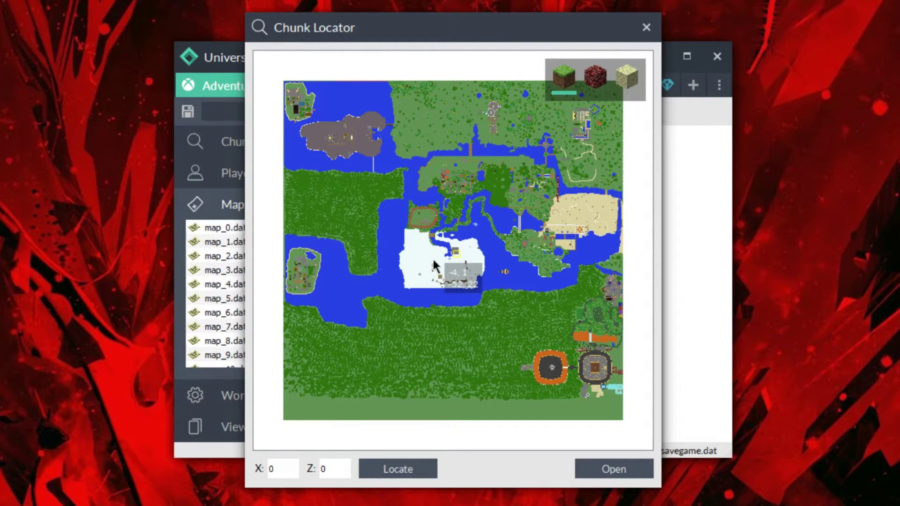
{"action": "scroll", "coordinate": [413, 277], "scroll_direction": "up", "scroll_amount": 3}
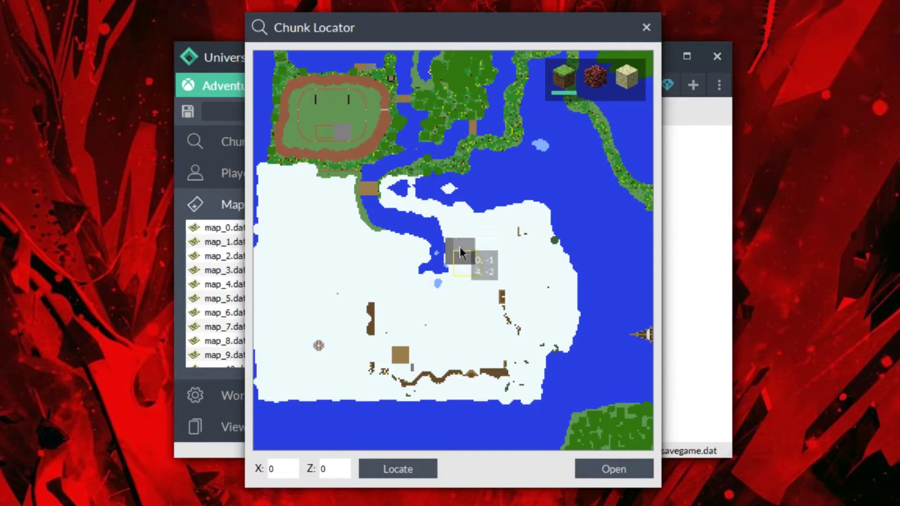
{"action": "scroll", "coordinate": [516, 220], "scroll_direction": "up", "scroll_amount": 2}
{"action": "left_click_drag", "start_coordinate": [507, 210], "coordinate": [325, 301]}
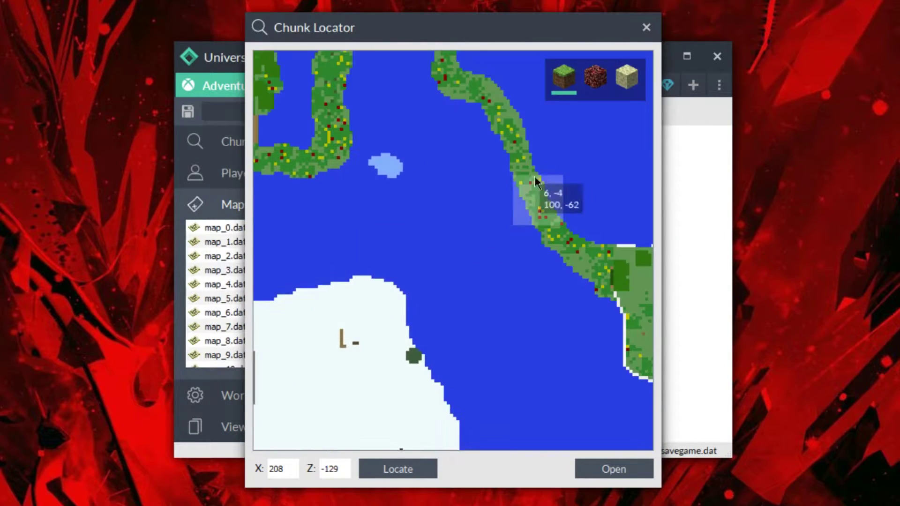
{"action": "left_click_drag", "start_coordinate": [530, 176], "coordinate": [280, 306]}
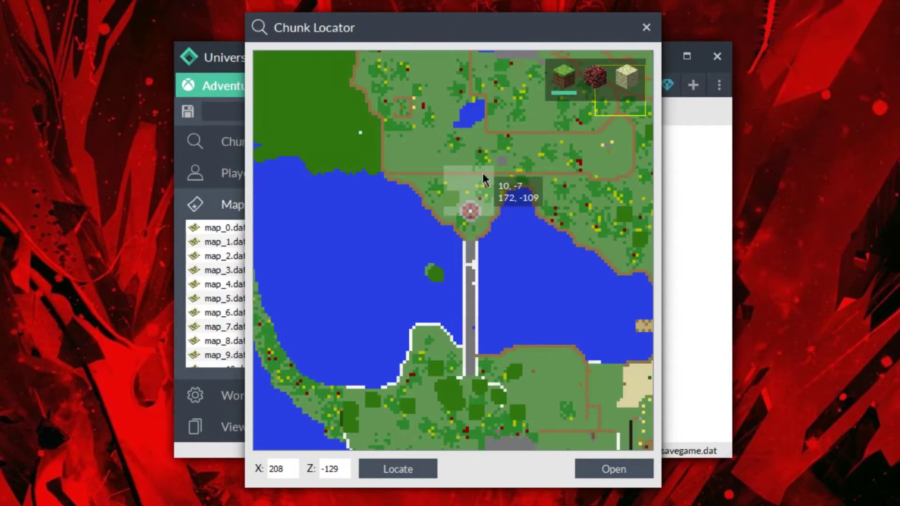
{"action": "left_click_drag", "start_coordinate": [492, 159], "coordinate": [327, 327]}
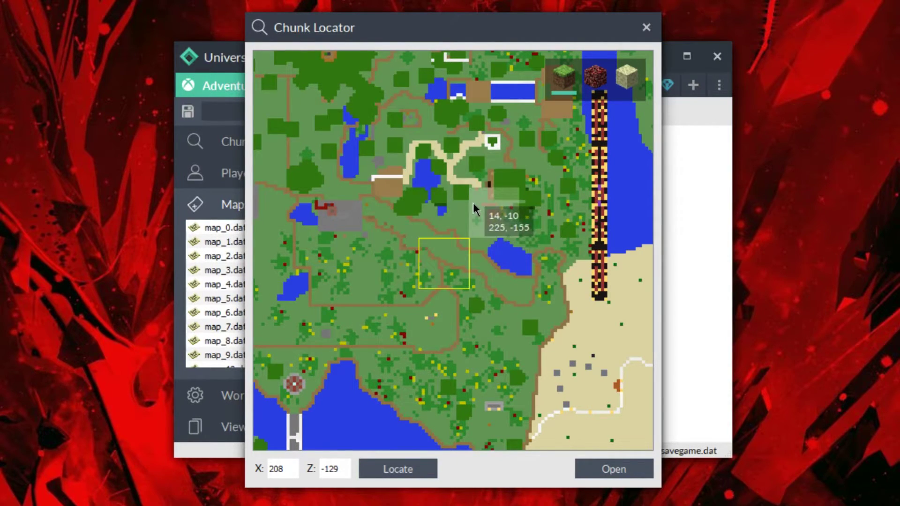
{"action": "scroll", "coordinate": [449, 175], "scroll_direction": "up", "scroll_amount": 2}
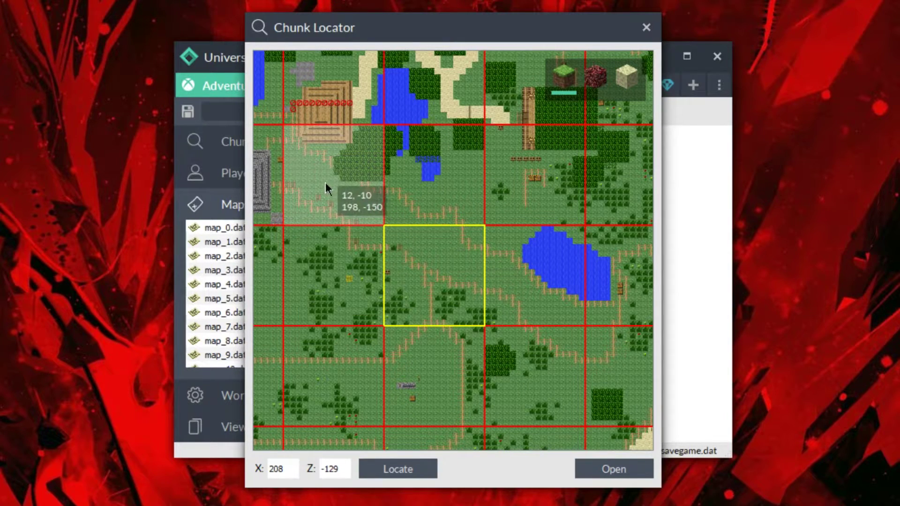
{"action": "scroll", "coordinate": [347, 190], "scroll_direction": "up", "scroll_amount": 2}
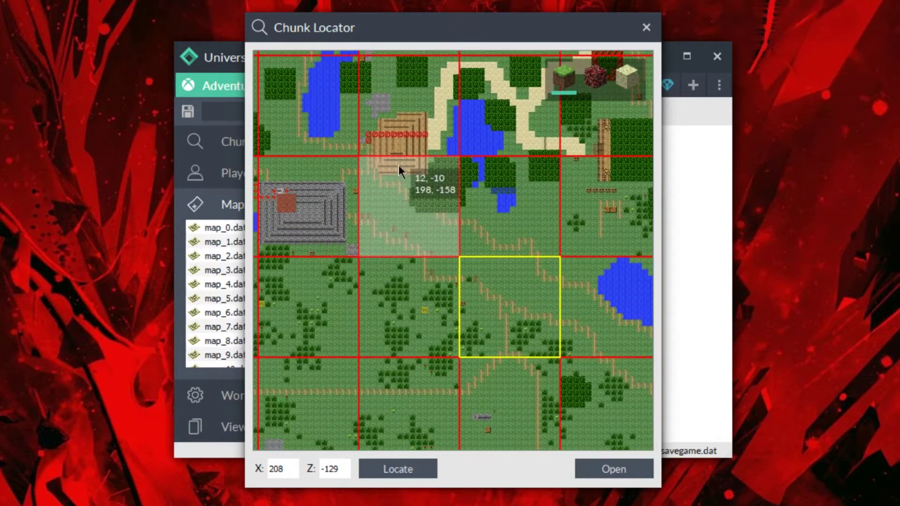
- Examine the wooden and stone buildings, ponds and forest near the chosen Overworld chunk in close-up
{"action": "left_click_drag", "start_coordinate": [398, 165], "coordinate": [402, 201]}
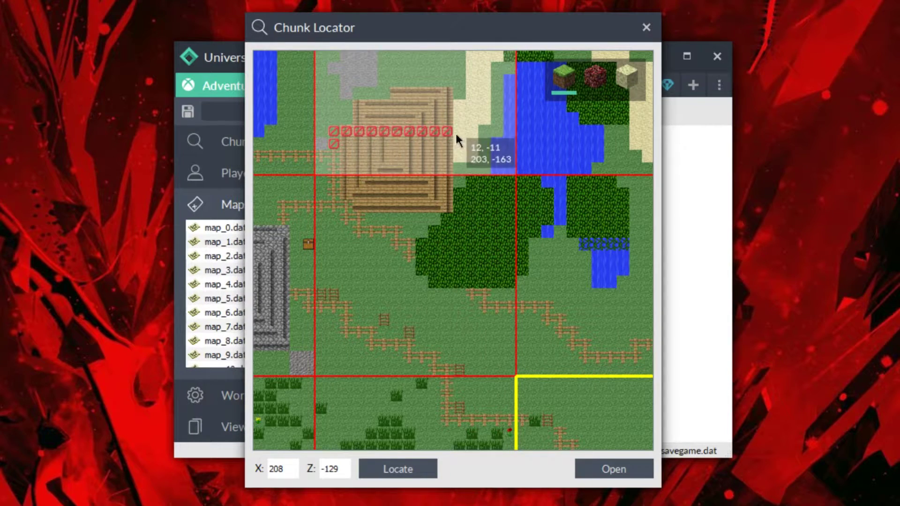
{"action": "left_click_drag", "start_coordinate": [387, 136], "coordinate": [451, 89]}
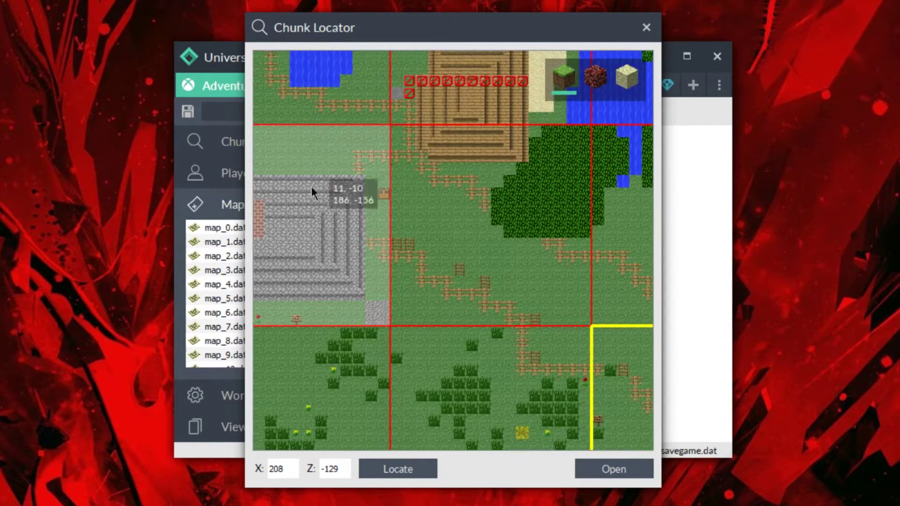
{"action": "left_click_drag", "start_coordinate": [460, 184], "coordinate": [418, 281]}
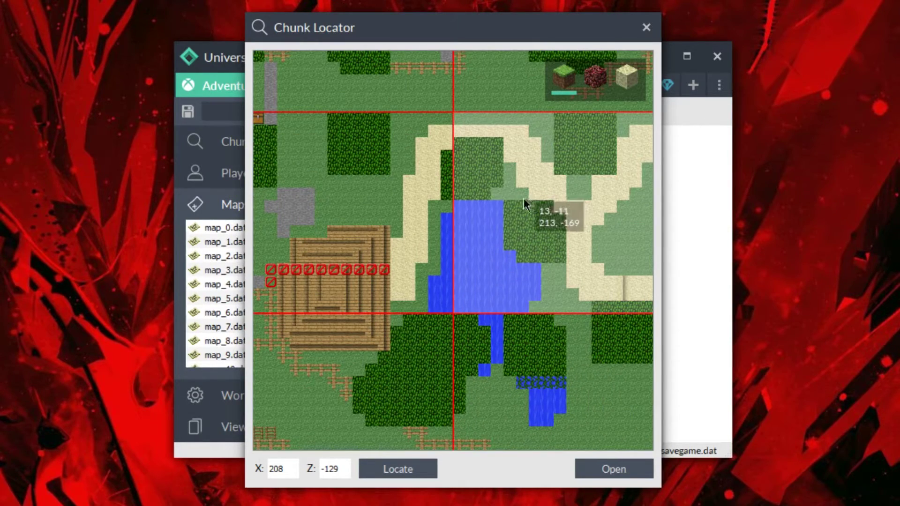
{"action": "left_click_drag", "start_coordinate": [429, 196], "coordinate": [510, 250]}
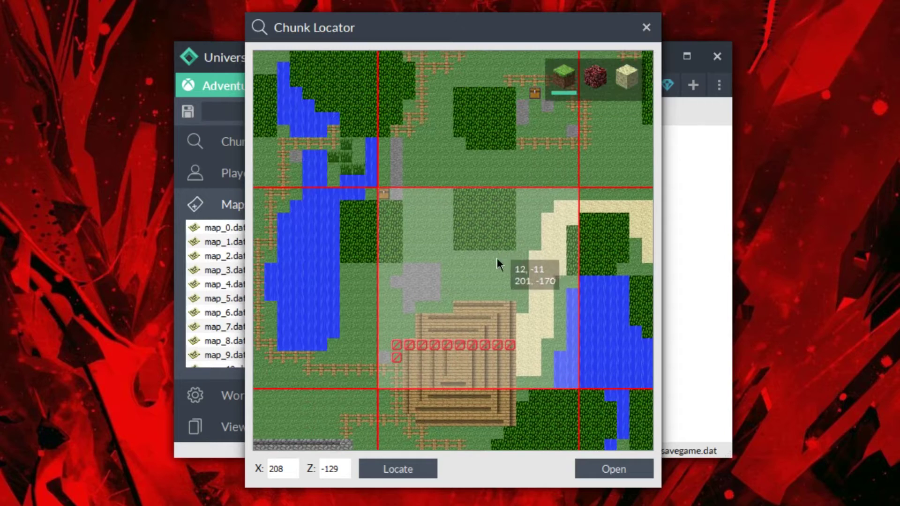
{"action": "left_click_drag", "start_coordinate": [394, 270], "coordinate": [552, 237]}
{"action": "left_click_drag", "start_coordinate": [295, 225], "coordinate": [497, 243]}
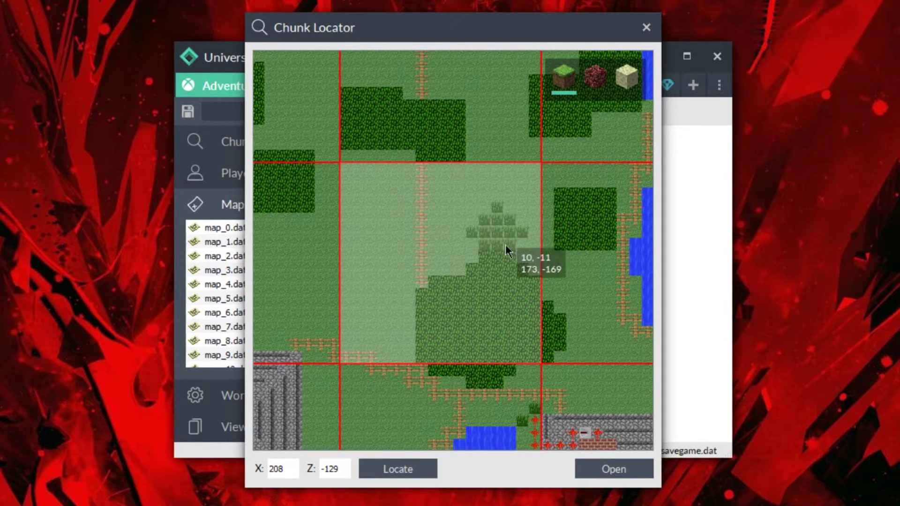
{"action": "left_click_drag", "start_coordinate": [372, 216], "coordinate": [558, 248]}
{"action": "left_click_drag", "start_coordinate": [462, 318], "coordinate": [505, 181]}
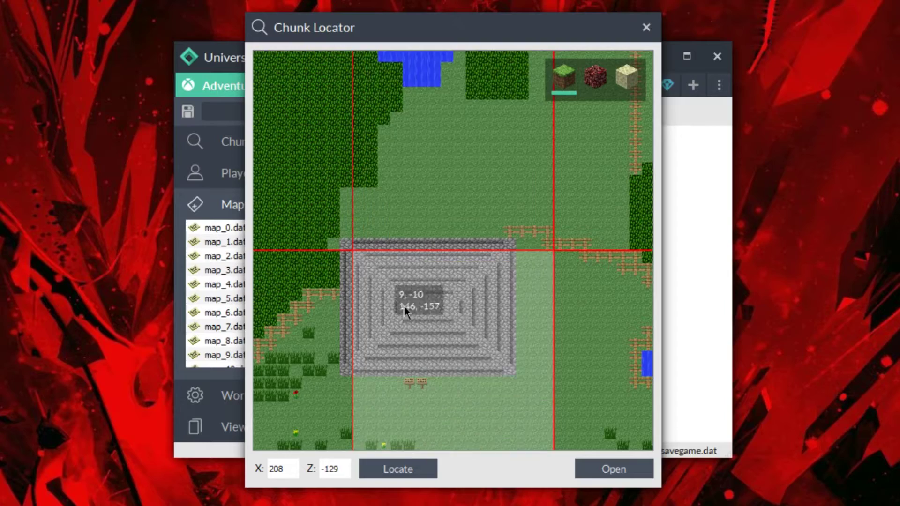
{"action": "left_click_drag", "start_coordinate": [311, 307], "coordinate": [501, 222]}
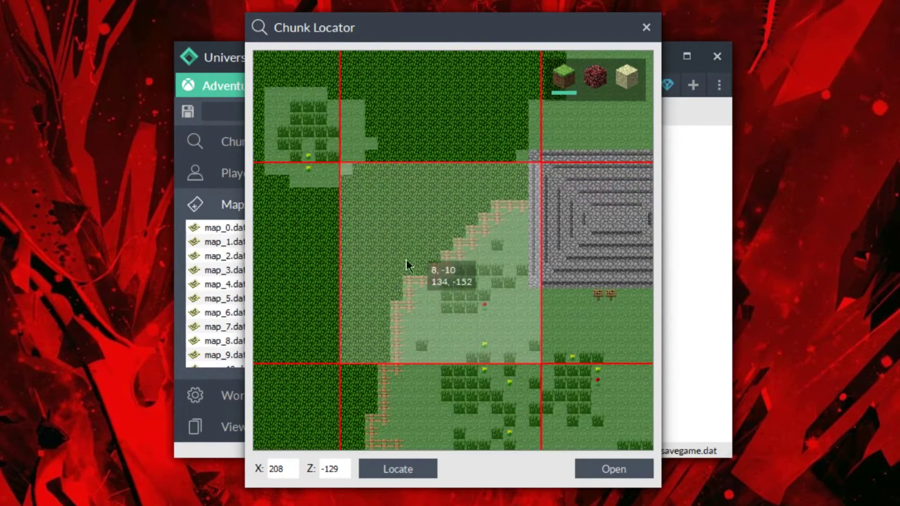
{"action": "left_click_drag", "start_coordinate": [294, 250], "coordinate": [506, 352]}
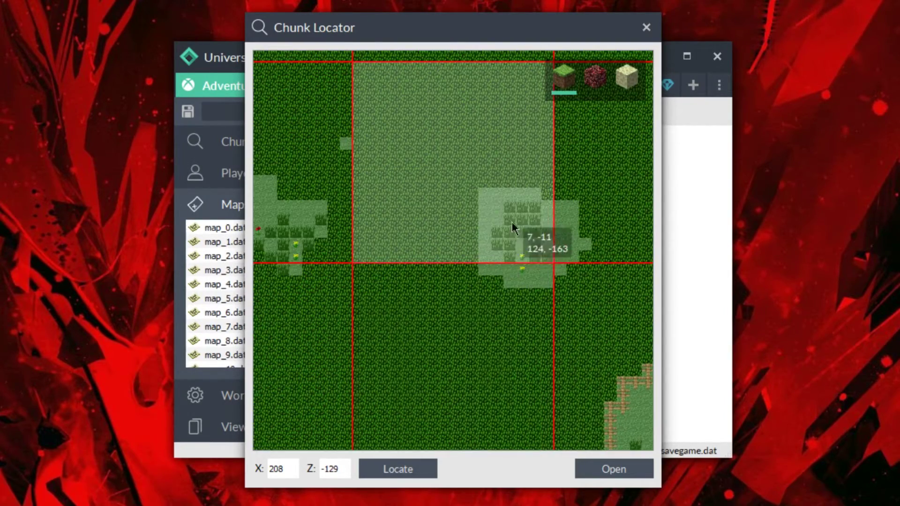
{"action": "left_click_drag", "start_coordinate": [350, 219], "coordinate": [566, 281]}
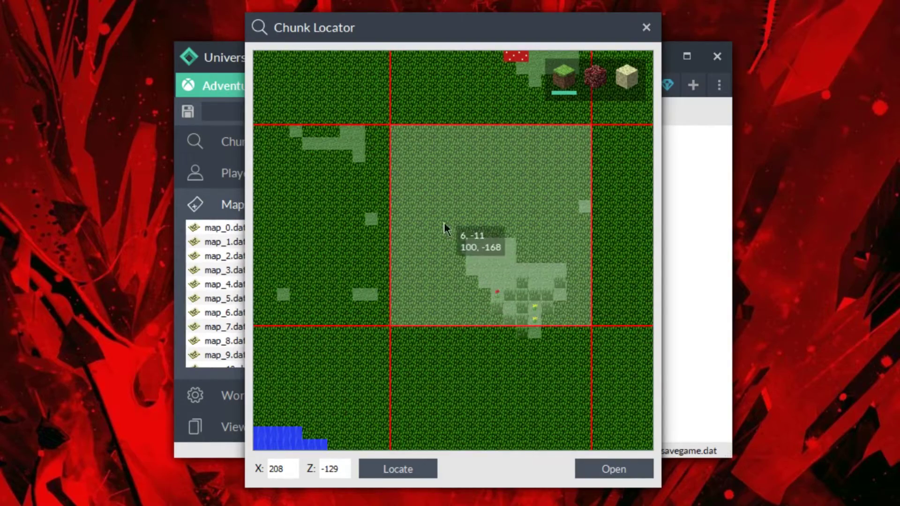
{"action": "left_click_drag", "start_coordinate": [446, 227], "coordinate": [291, 372]}
{"action": "left_click_drag", "start_coordinate": [518, 235], "coordinate": [341, 281]}
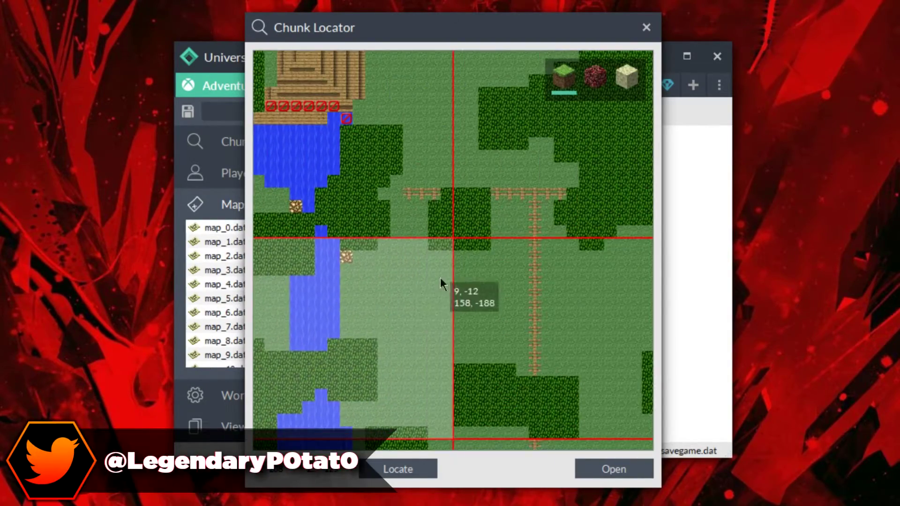
{"action": "left_click_drag", "start_coordinate": [443, 283], "coordinate": [520, 363]}
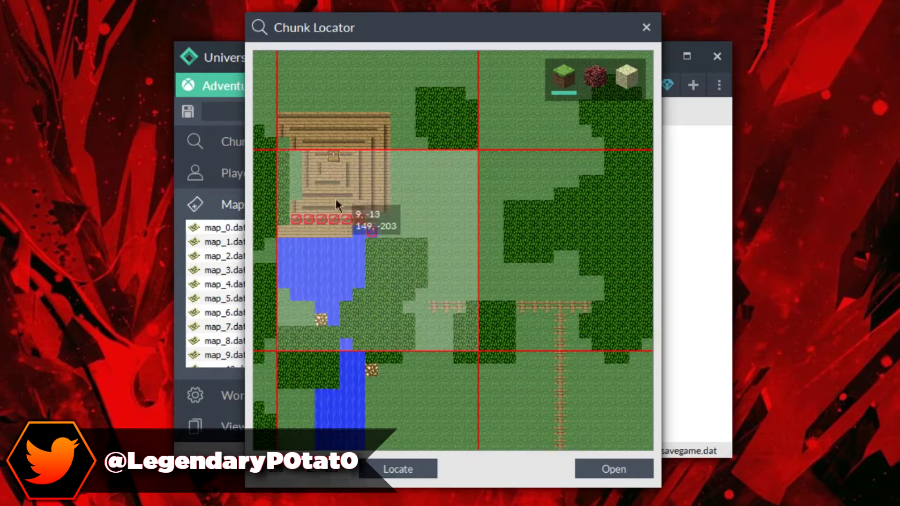
{"action": "left_click_drag", "start_coordinate": [336, 198], "coordinate": [439, 268]}
{"action": "left_click_drag", "start_coordinate": [589, 276], "coordinate": [278, 171]}
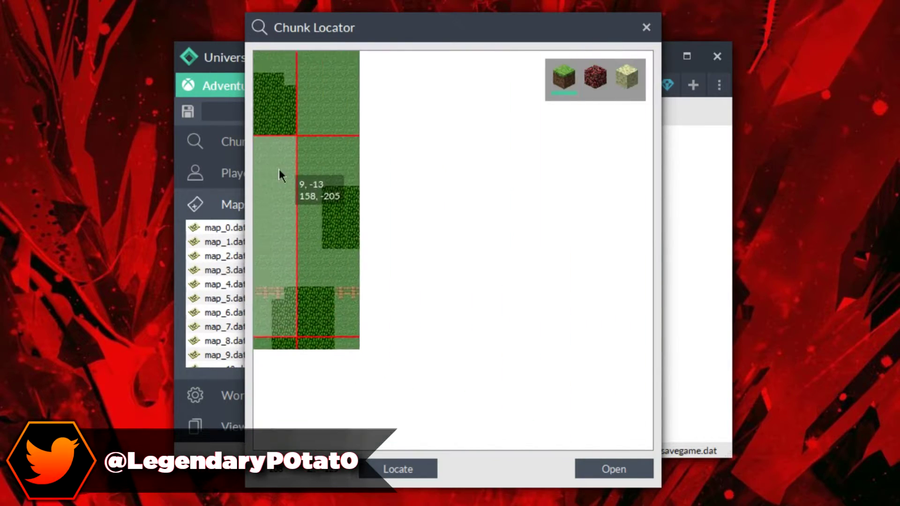
{"action": "left_click_drag", "start_coordinate": [552, 275], "coordinate": [428, 234]}
- Switch the map among the Nether, Overworld and End dimensions, viewing the Overworld's eastern edge and finishing on the End
{"action": "left_click", "coordinate": [595, 78]}
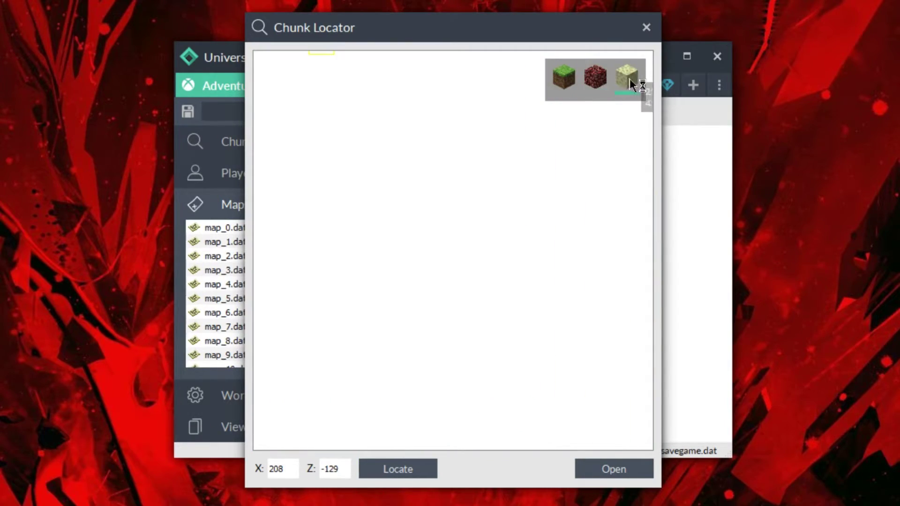
{"action": "left_click", "coordinate": [595, 87]}
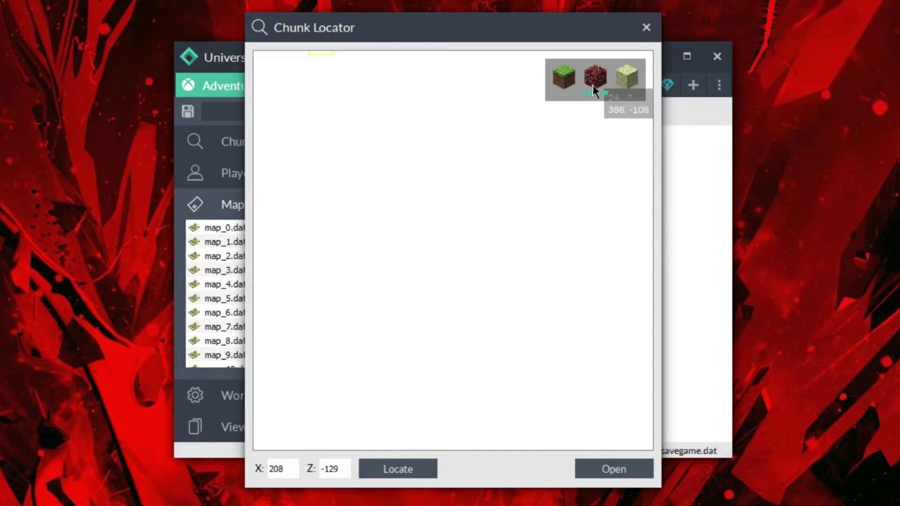
{"action": "left_click", "coordinate": [564, 78]}
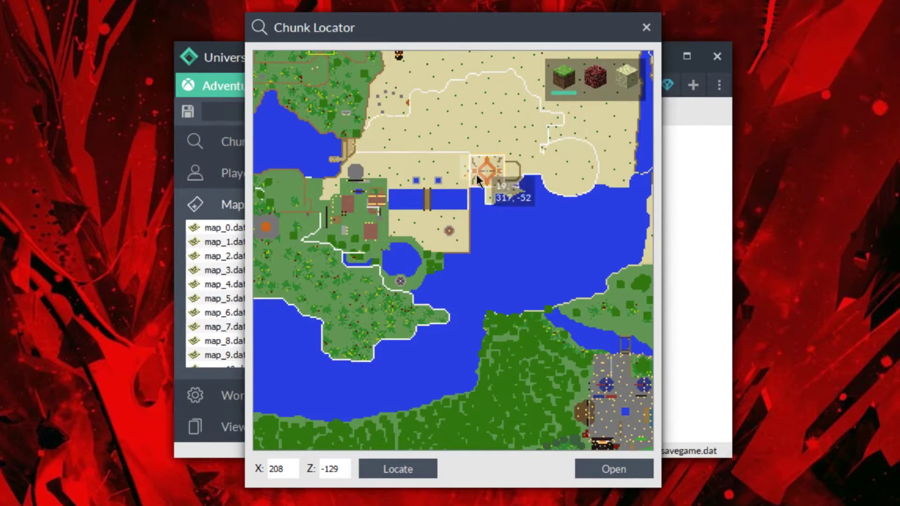
{"action": "left_click_drag", "start_coordinate": [506, 336], "coordinate": [345, 202]}
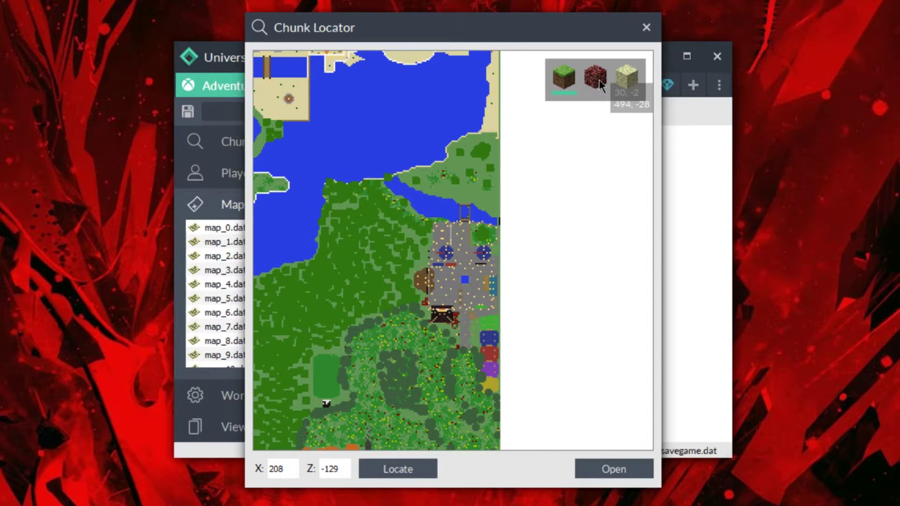
{"action": "left_click_drag", "start_coordinate": [470, 280], "coordinate": [318, 186]}
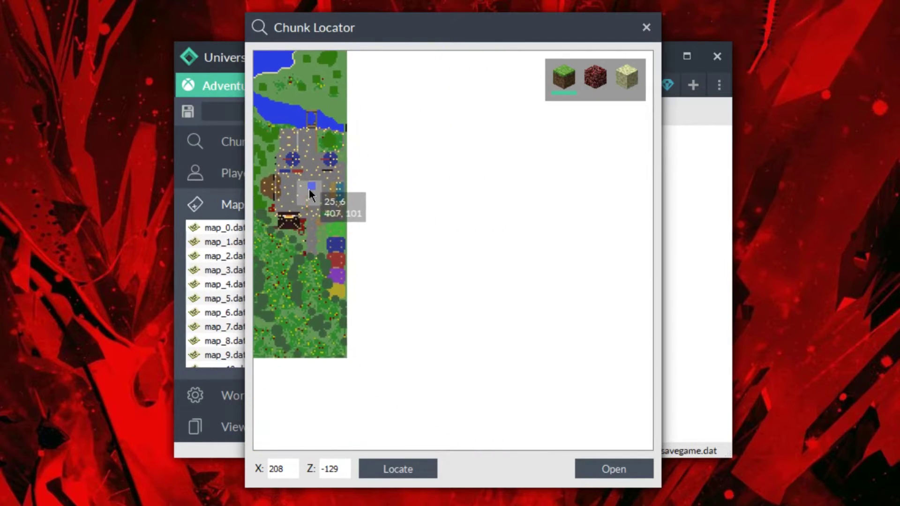
{"action": "left_click", "coordinate": [626, 79]}
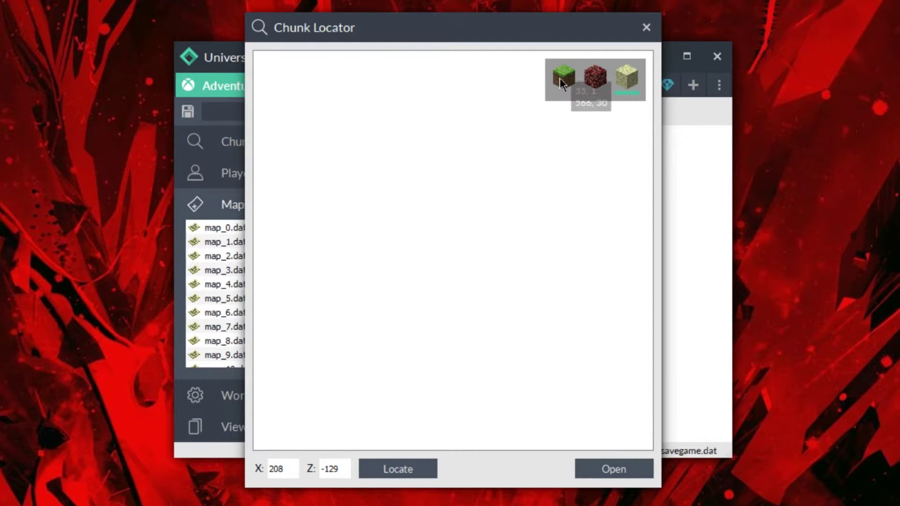
- Try to open the chosen chunk in the End, first as selected and again with the coordinates set to X 0, Z 0
{"action": "left_click", "coordinate": [611, 477]}
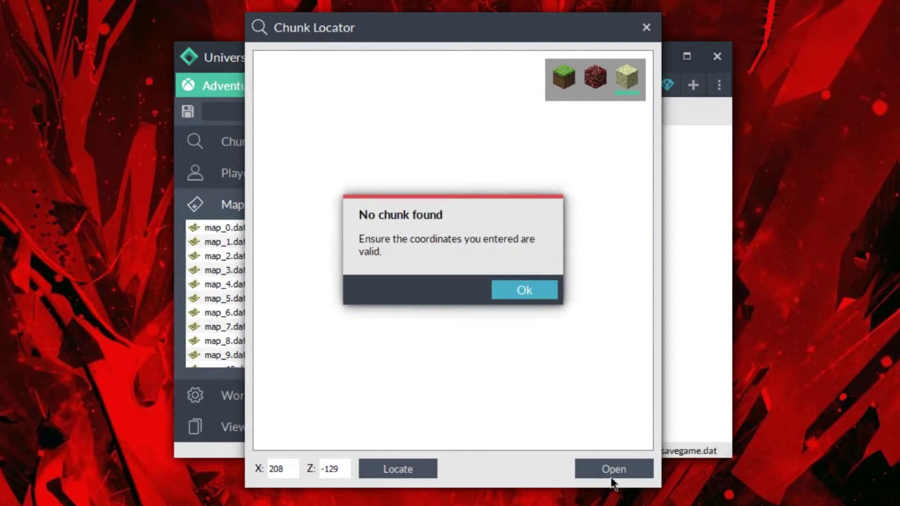
{"action": "left_click", "coordinate": [517, 293]}
{"action": "double_click", "coordinate": [334, 469]}
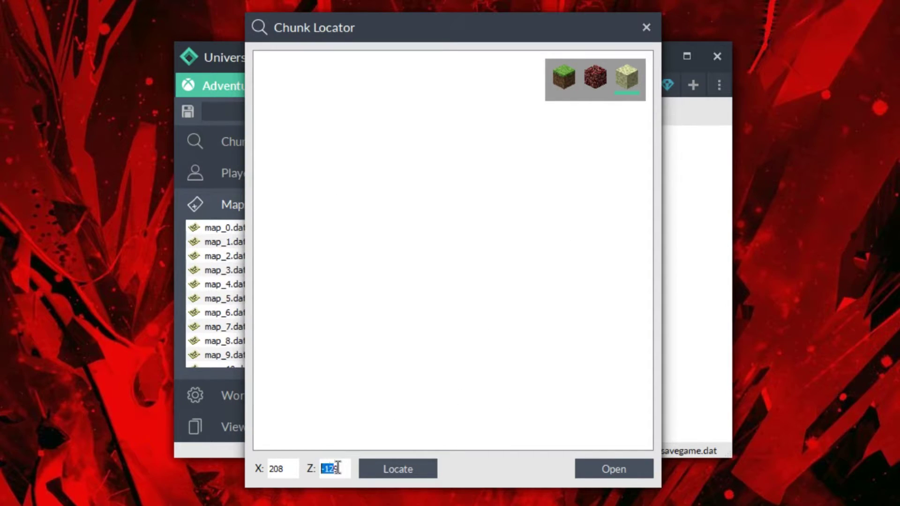
{"action": "type", "text": "0"}
{"action": "double_click", "coordinate": [292, 469]}
{"action": "type", "text": "0"}
{"action": "left_click", "coordinate": [614, 469]}
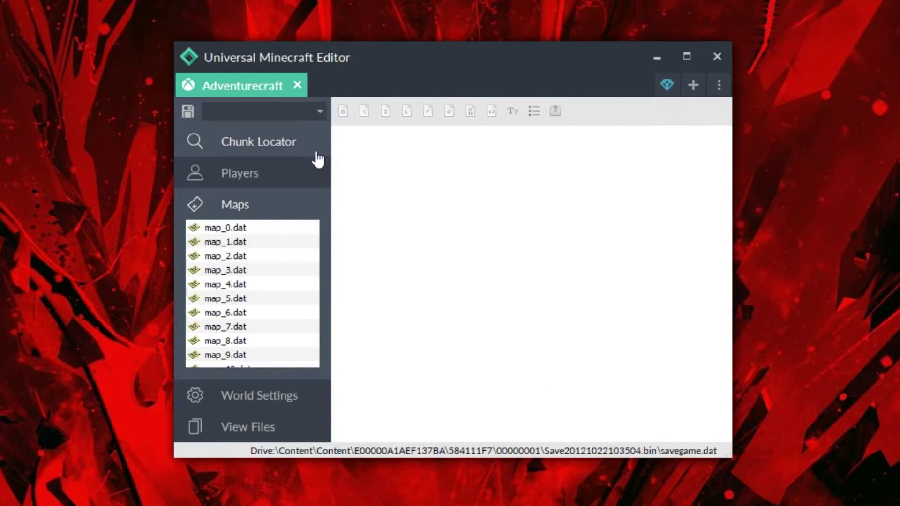
- Reopen the Chunk Locator and view the full extent of the world's Nether map
{"action": "left_click", "coordinate": [294, 151]}
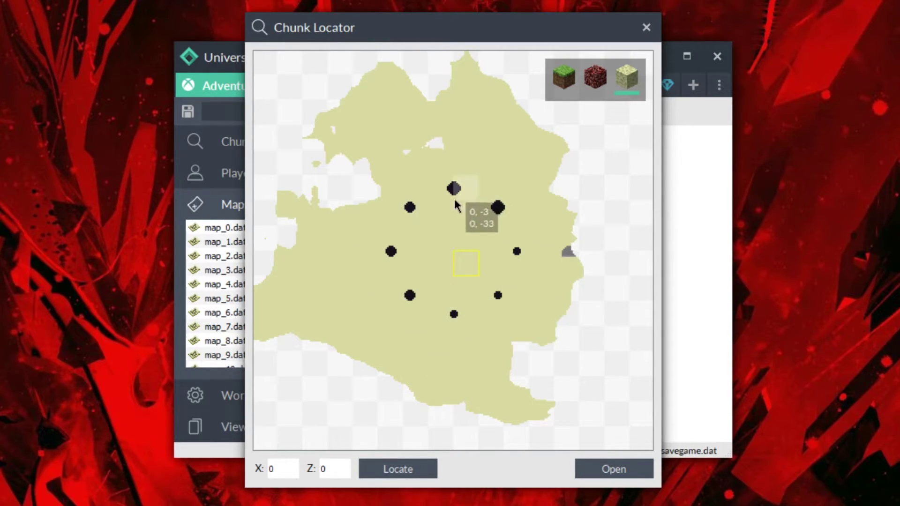
{"action": "left_click", "coordinate": [595, 77]}
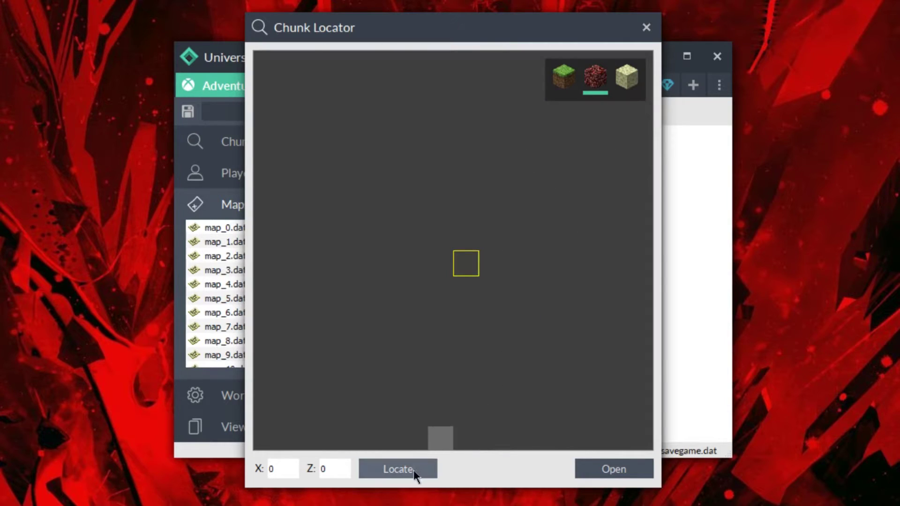
{"action": "scroll", "coordinate": [387, 291], "scroll_direction": "down", "scroll_amount": 2}
{"action": "left_click_drag", "start_coordinate": [387, 291], "coordinate": [411, 280]}
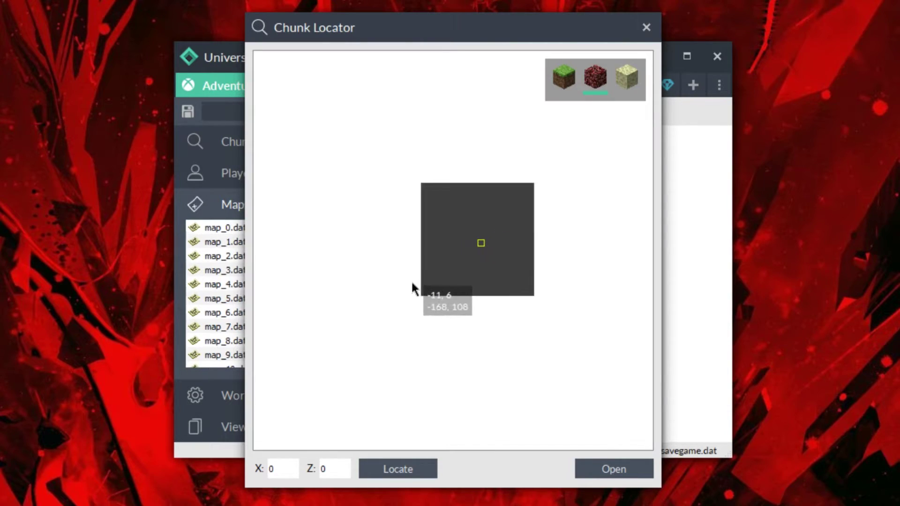
- View the Nether map more closely and the End map, finishing on the Overworld
{"action": "scroll", "coordinate": [541, 220], "scroll_direction": "up", "scroll_amount": 1}
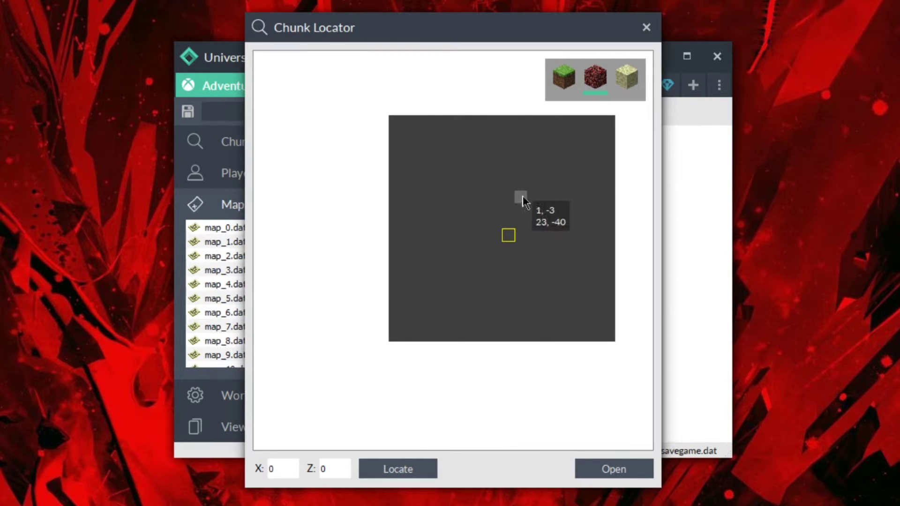
{"action": "left_click", "coordinate": [620, 80]}
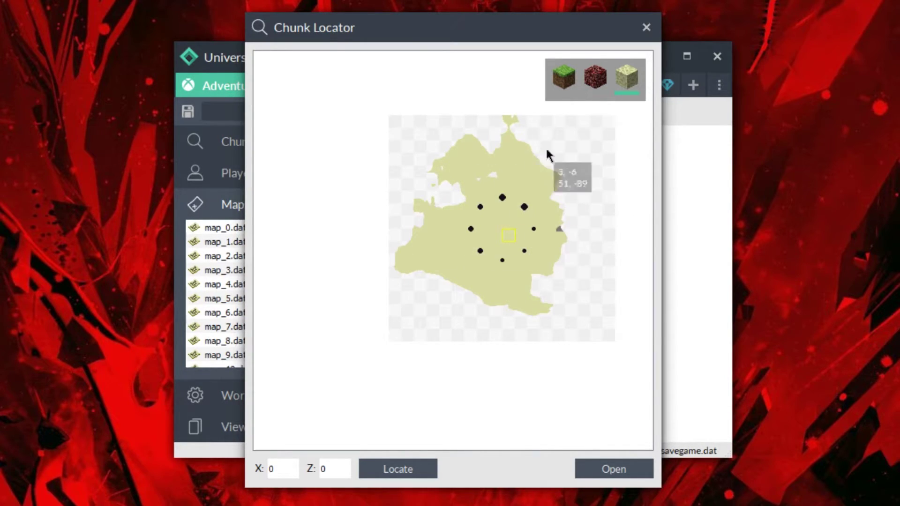
{"action": "left_click", "coordinate": [563, 87]}
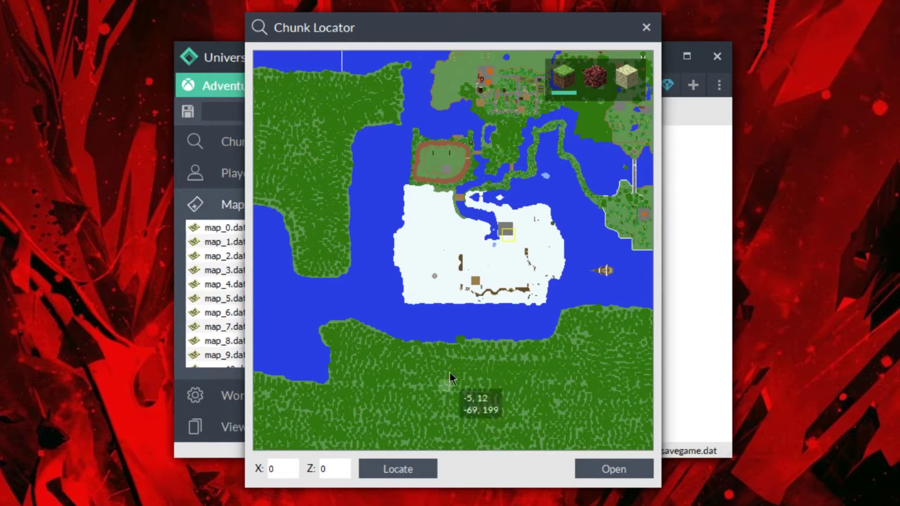
- Open the chunk at X -385, Z -385, covering part of the stone pyramid in the Overworld's northwestern town
{"action": "left_click_drag", "start_coordinate": [366, 271], "coordinate": [518, 338]}
{"action": "left_click_drag", "start_coordinate": [389, 233], "coordinate": [459, 294]}
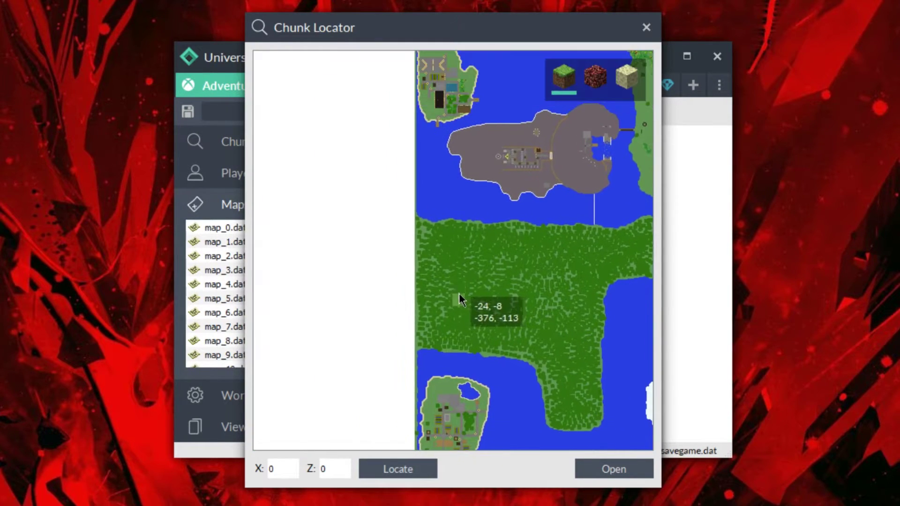
{"action": "scroll", "coordinate": [445, 94], "scroll_direction": "up", "scroll_amount": 4}
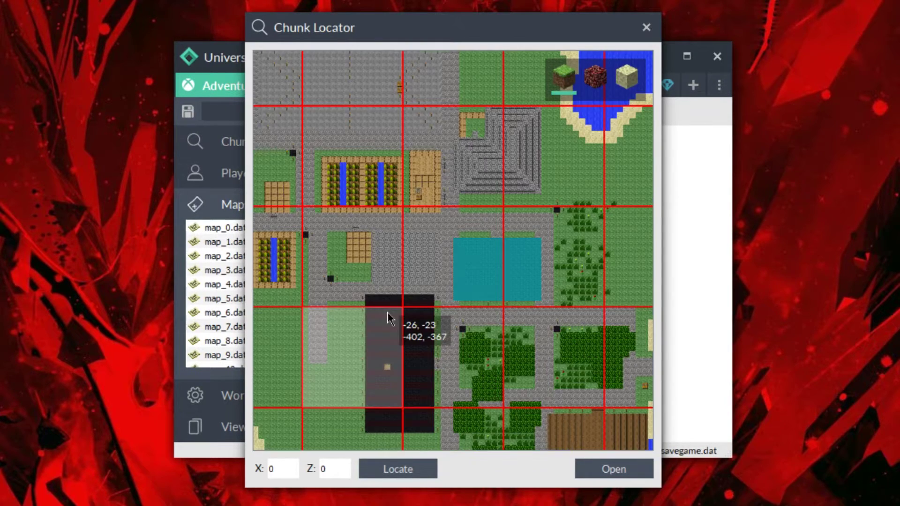
{"action": "left_click", "coordinate": [431, 180]}
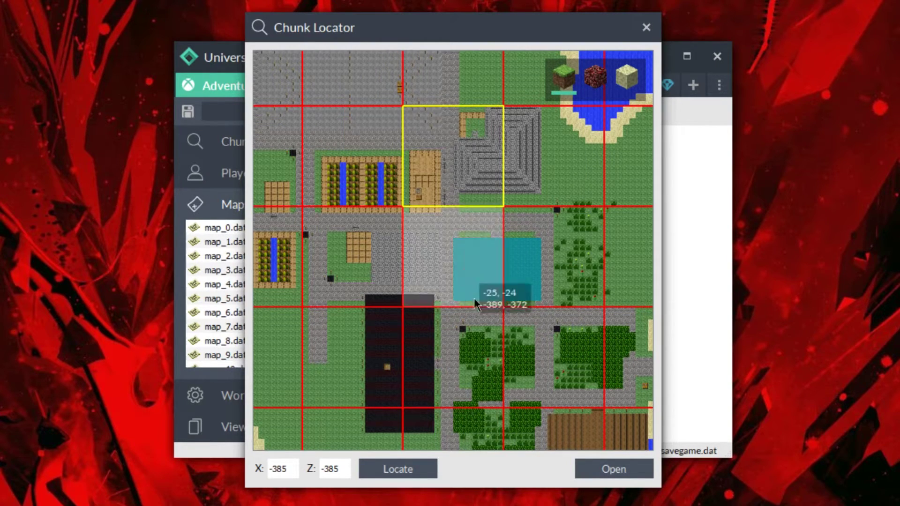
{"action": "left_click", "coordinate": [616, 474]}
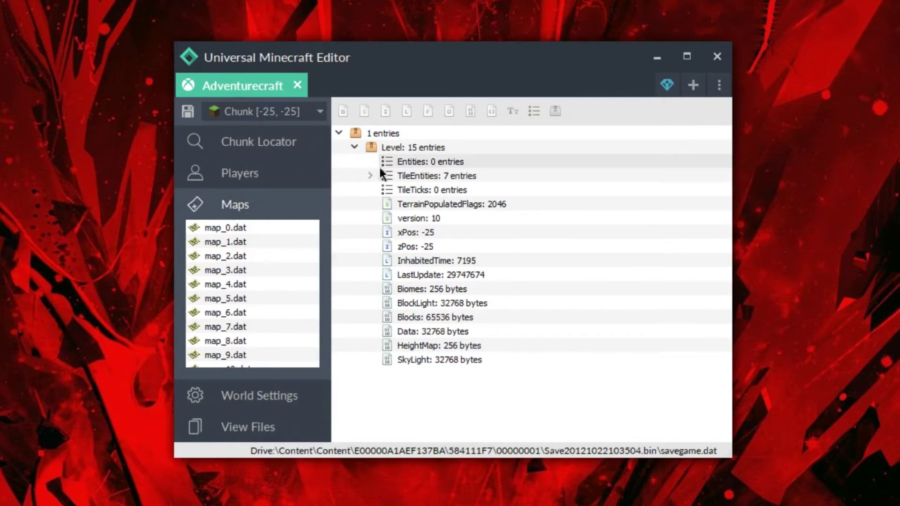
- Expand the chunk's TileEntities and examine the first chest's data and its editing and Custom Name options
{"action": "left_click", "coordinate": [369, 176]}
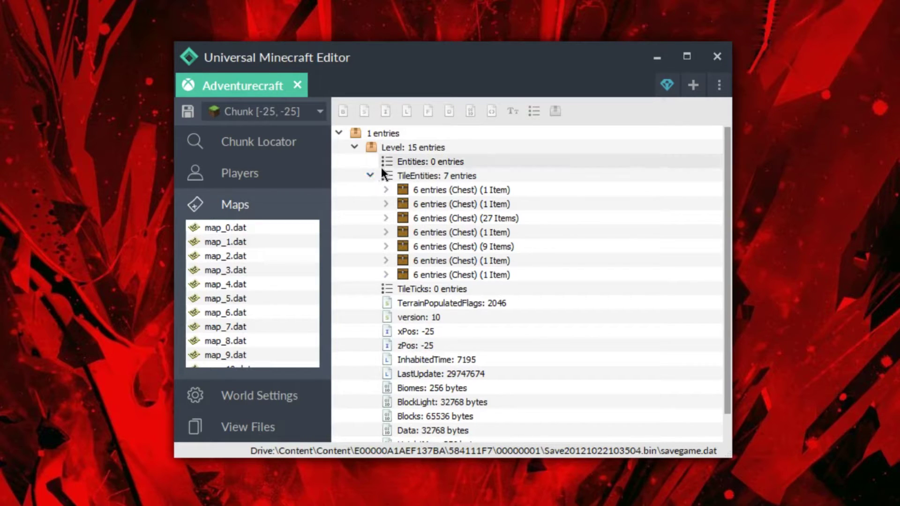
{"action": "left_click", "coordinate": [386, 190]}
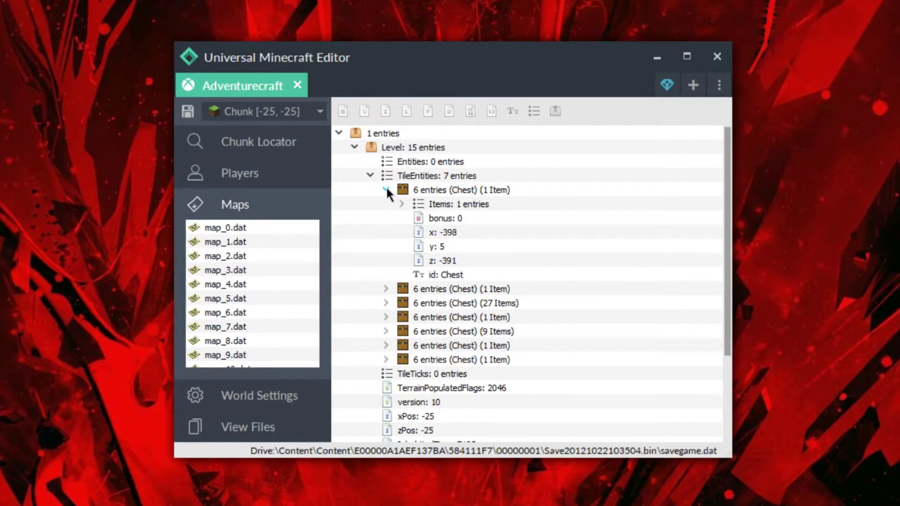
{"action": "left_click", "coordinate": [386, 190]}
{"action": "right_click", "coordinate": [414, 185]}
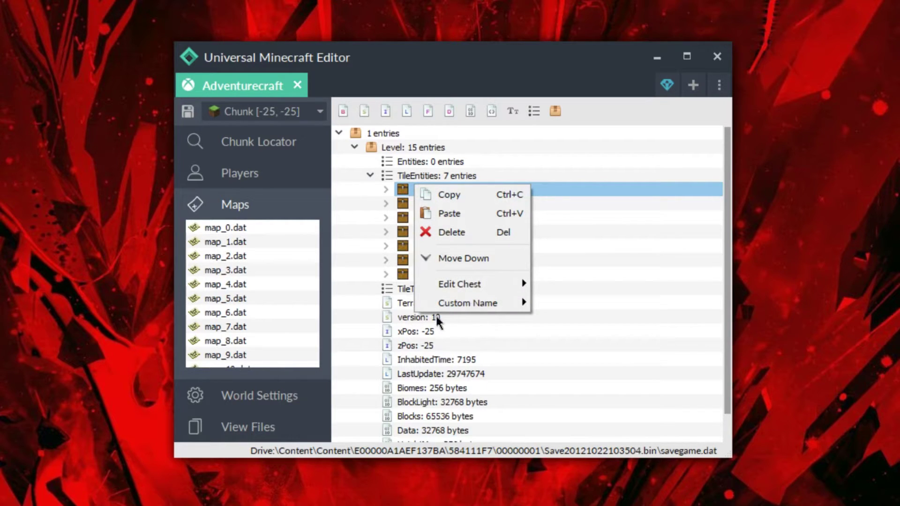
{"action": "mouse_move", "coordinate": [462, 302]}
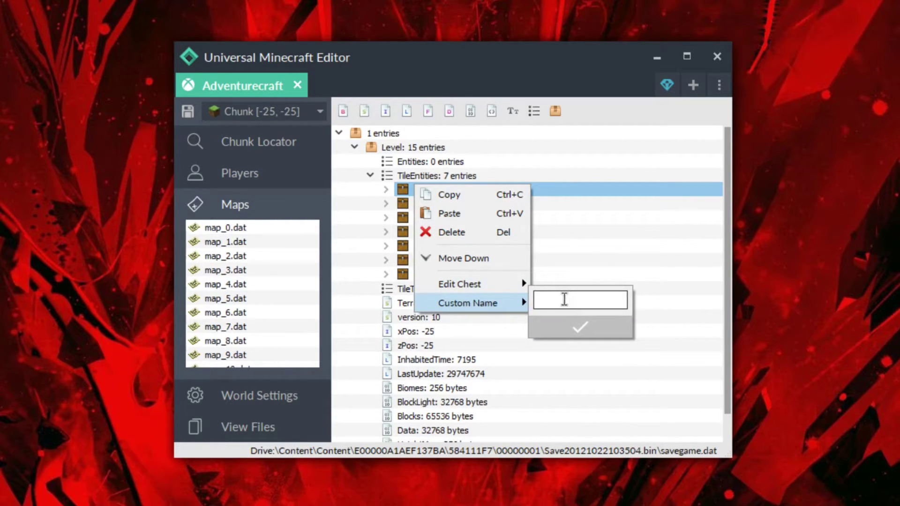
{"action": "left_click", "coordinate": [397, 188]}
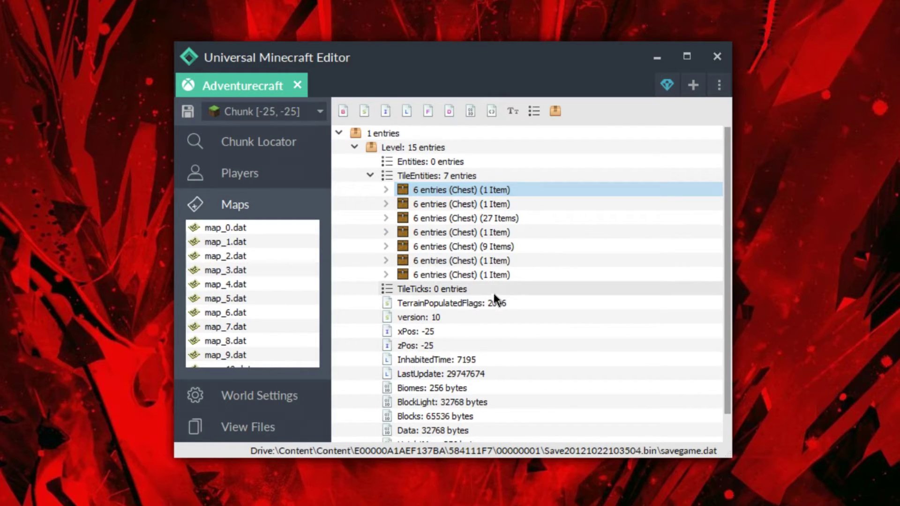
- Reopen the Chunk Locator and open the chunk at X 384, Z 112, containing the dark building near the Overworld's eastern edge
{"action": "left_click", "coordinate": [272, 155]}
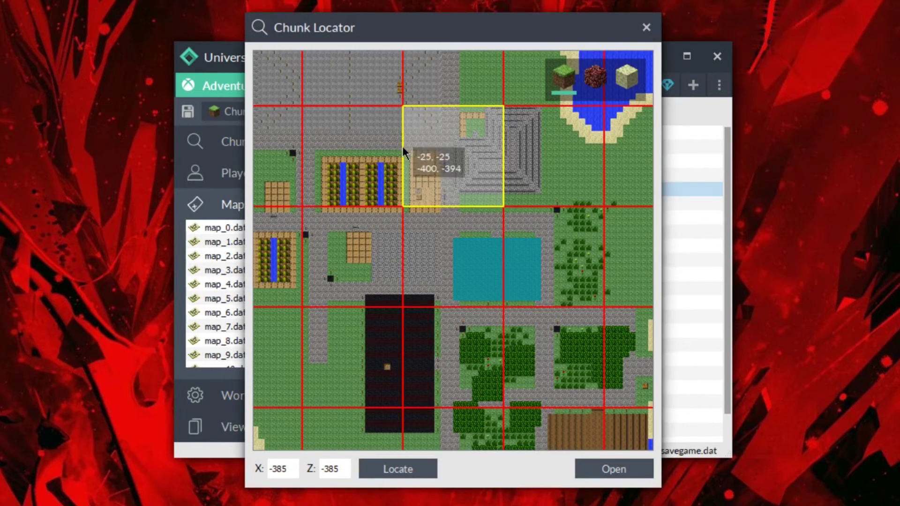
{"action": "scroll", "coordinate": [496, 257], "scroll_direction": "up", "scroll_amount": 2}
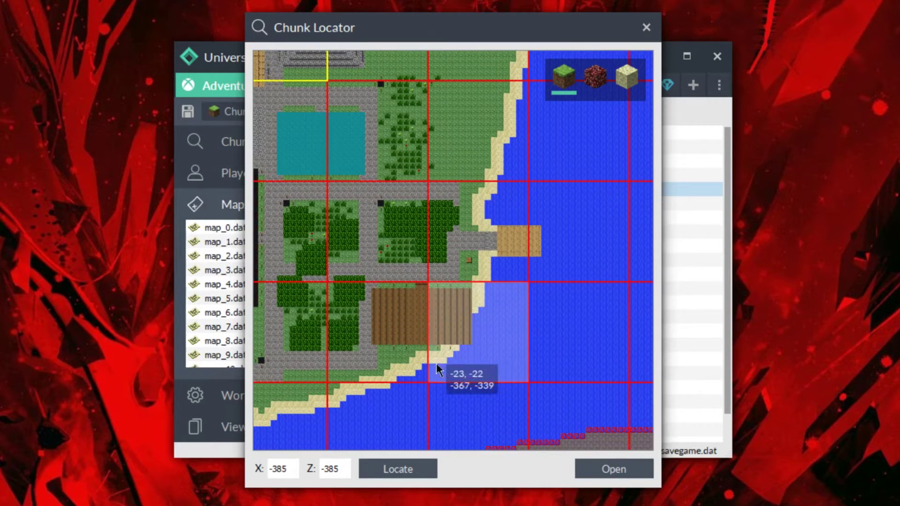
{"action": "left_click_drag", "start_coordinate": [338, 241], "coordinate": [389, 269]}
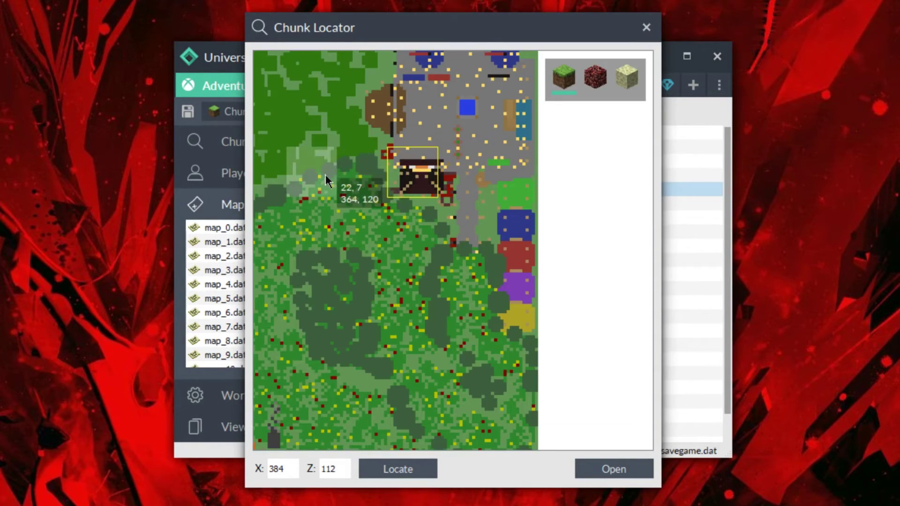
{"action": "left_click_drag", "start_coordinate": [325, 174], "coordinate": [369, 257]}
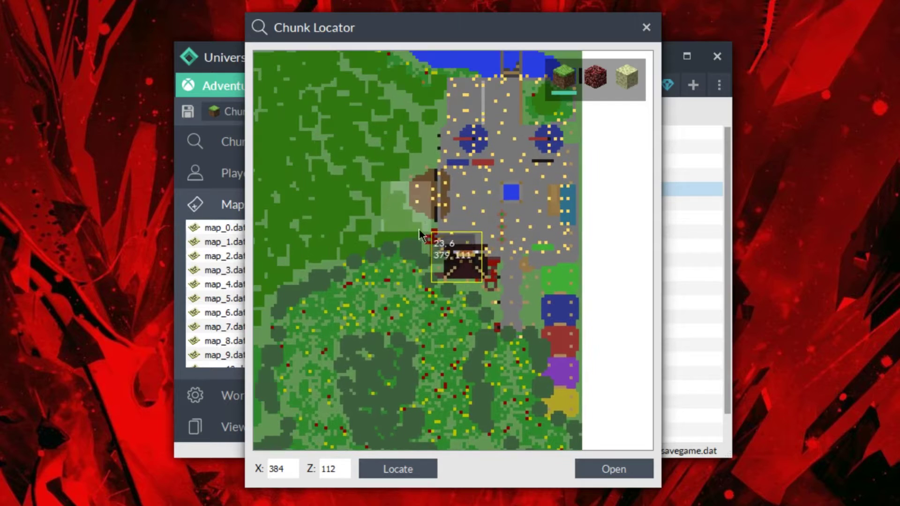
{"action": "left_click", "coordinate": [441, 208]}
{"action": "scroll", "coordinate": [467, 221], "scroll_direction": "up", "scroll_amount": 3}
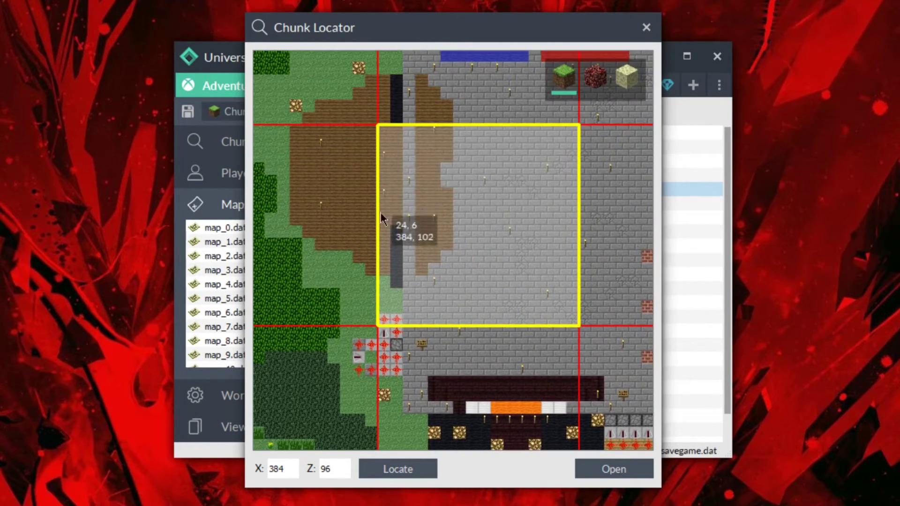
{"action": "left_click_drag", "start_coordinate": [473, 282], "coordinate": [408, 117]}
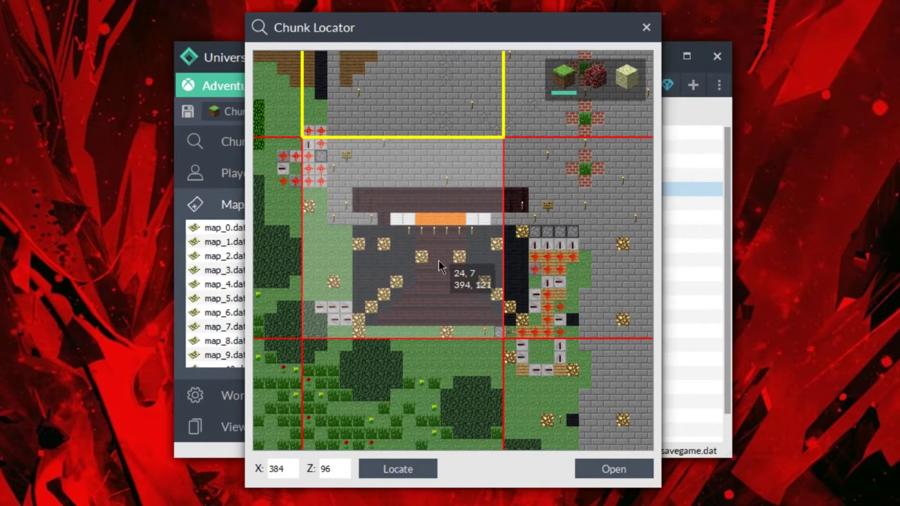
{"action": "left_click", "coordinate": [460, 272]}
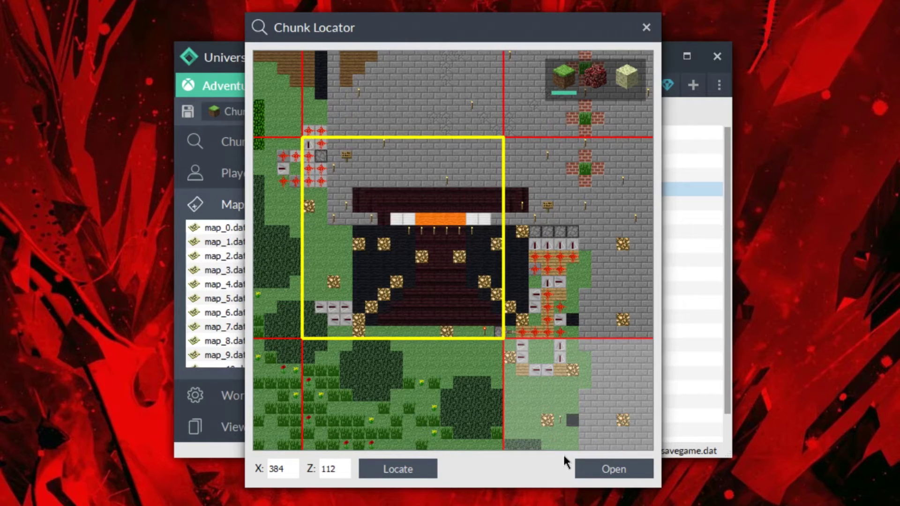
{"action": "left_click", "coordinate": [604, 470]}
- Expand the chunk's Entities, review the Shop villager's editing options and expand the villager's data
{"action": "left_click", "coordinate": [370, 161]}
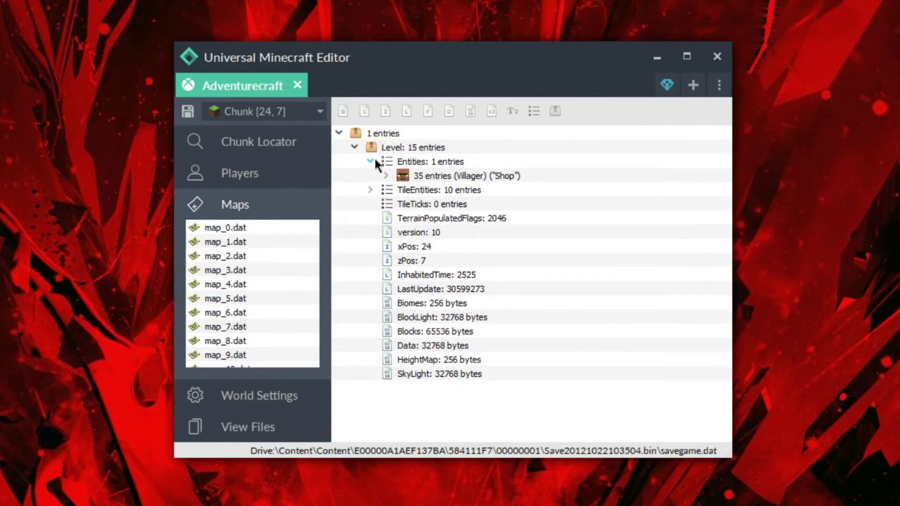
{"action": "right_click", "coordinate": [412, 177]}
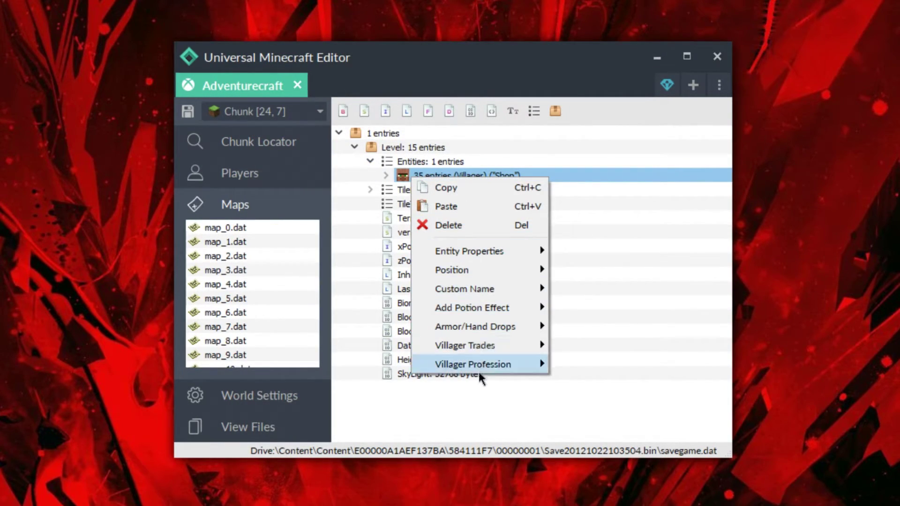
{"action": "left_click", "coordinate": [373, 232]}
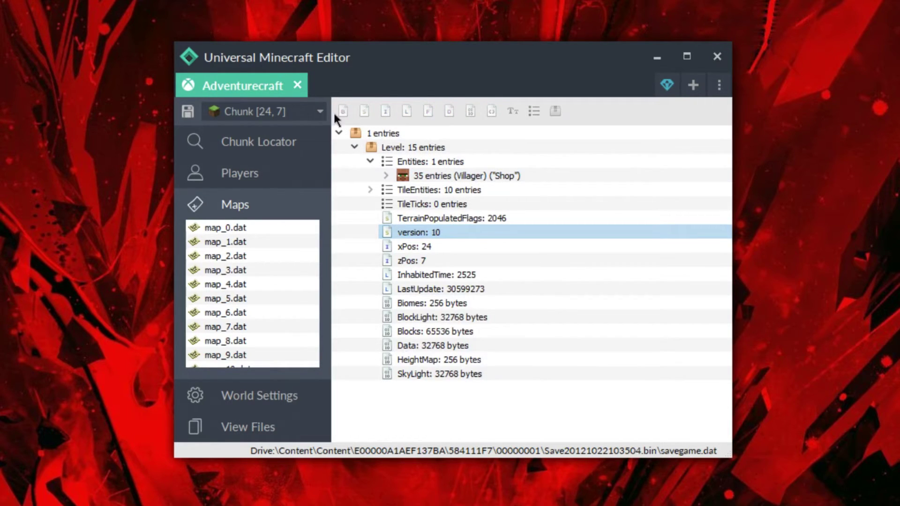
{"action": "left_click", "coordinate": [386, 175]}
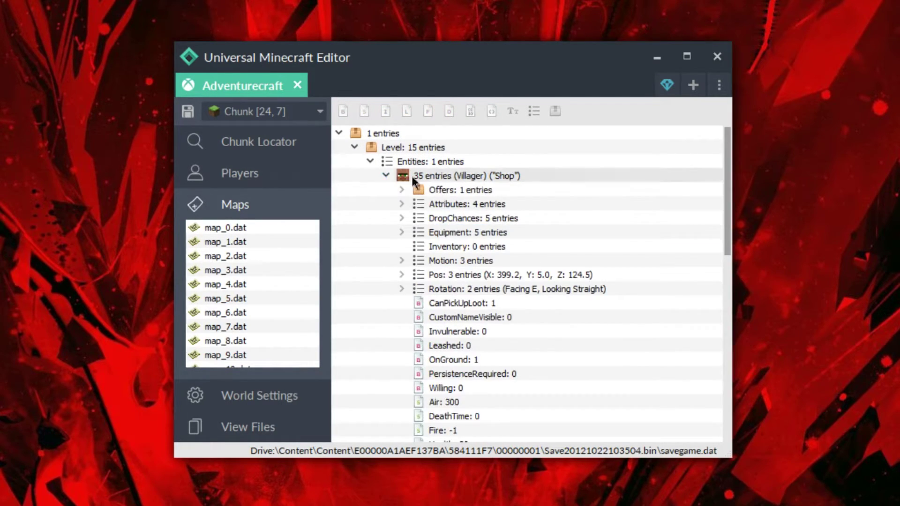
- Reopen the Chunk Locator and locate the Overworld chunk at X 0, Z 0
{"action": "left_click", "coordinate": [258, 142]}
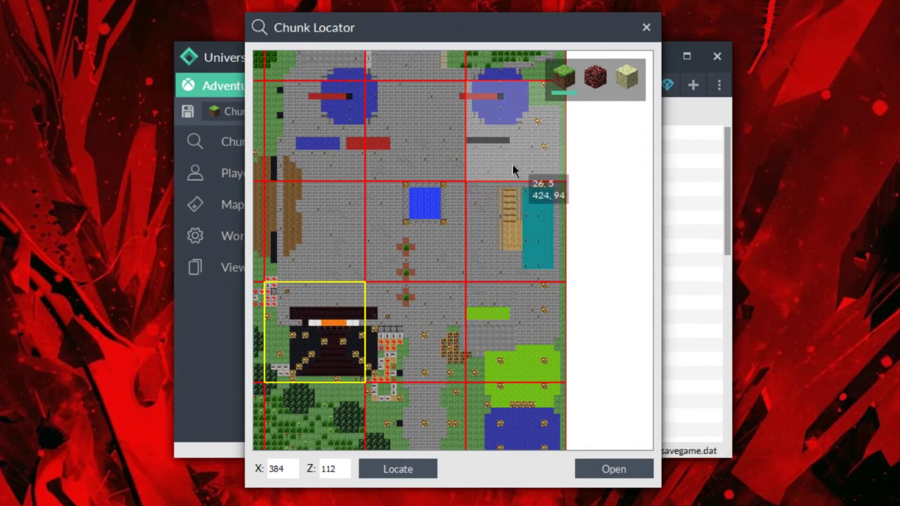
{"action": "left_click", "coordinate": [379, 470]}
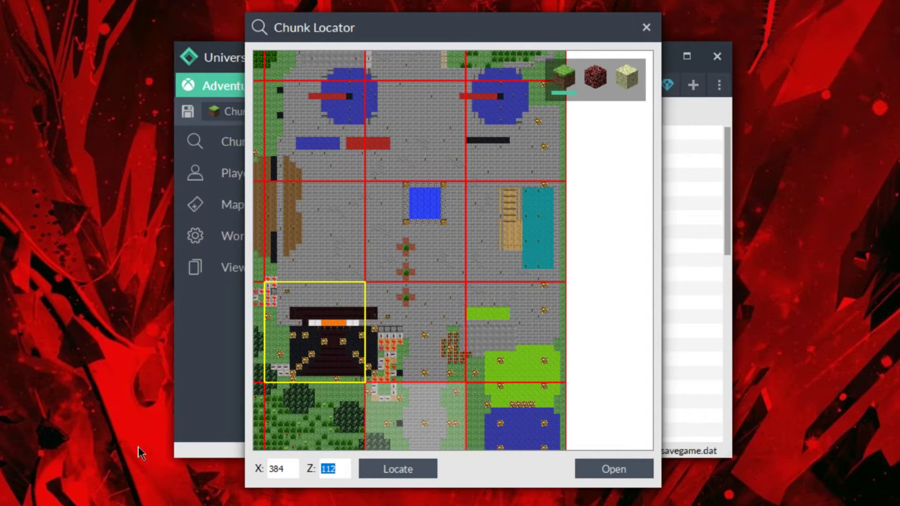
{"action": "left_click_drag", "start_coordinate": [285, 475], "coordinate": [254, 468]}
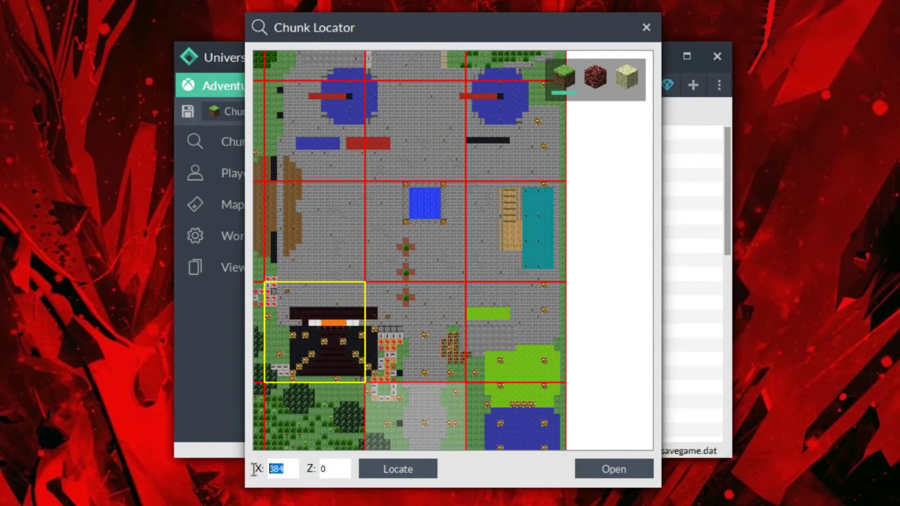
{"action": "type", "text": "0"}
{"action": "left_click", "coordinate": [404, 463]}
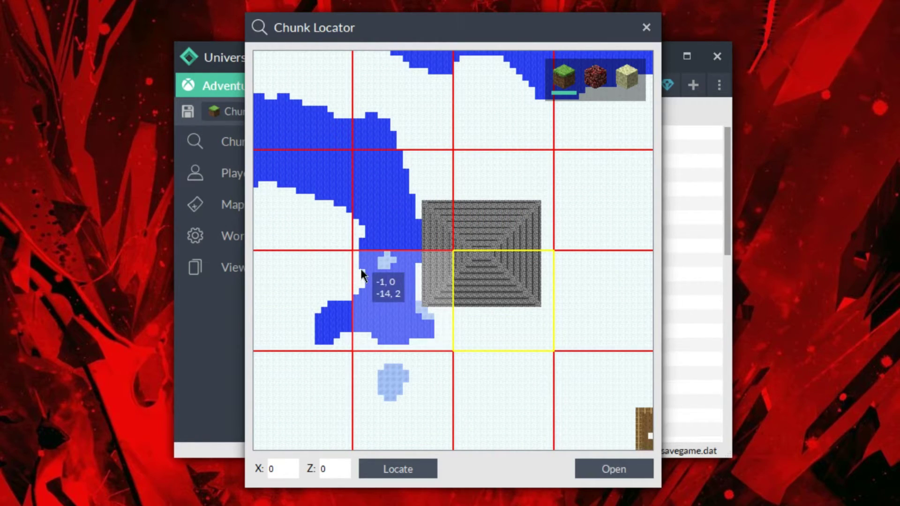
- Select the chunk at X -17, Z -1, survey the northern and central Overworld around it, and close the Chunk Locator
{"action": "left_click", "coordinate": [387, 296]}
{"action": "left_click", "coordinate": [298, 216]}
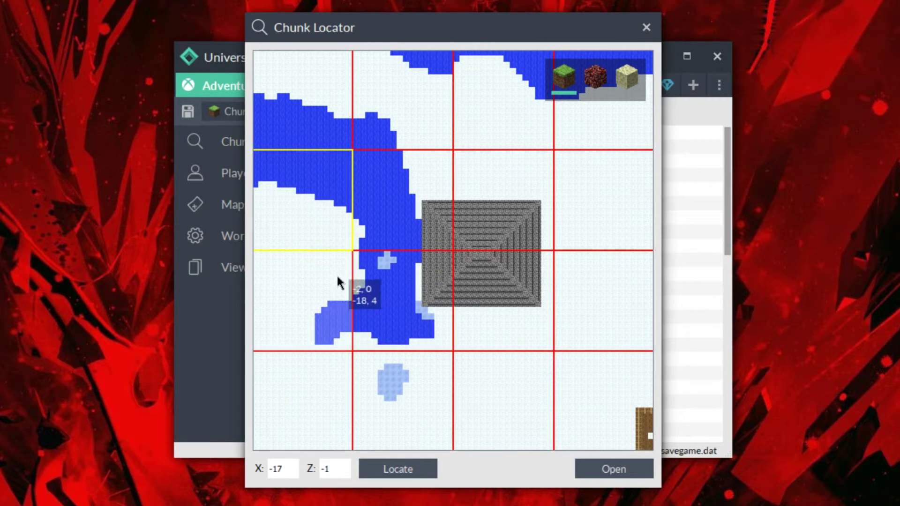
{"action": "scroll", "coordinate": [420, 328], "scroll_direction": "down", "scroll_amount": 1}
{"action": "scroll", "coordinate": [402, 311], "scroll_direction": "down", "scroll_amount": 1}
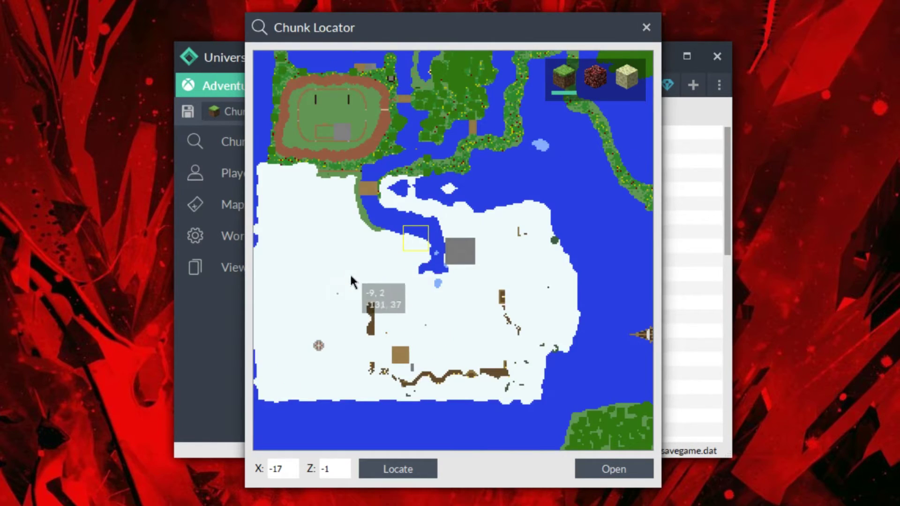
{"action": "scroll", "coordinate": [401, 173], "scroll_direction": "down", "scroll_amount": 1}
{"action": "left_click_drag", "start_coordinate": [332, 192], "coordinate": [398, 263]}
{"action": "left_click_drag", "start_coordinate": [506, 226], "coordinate": [305, 280]}
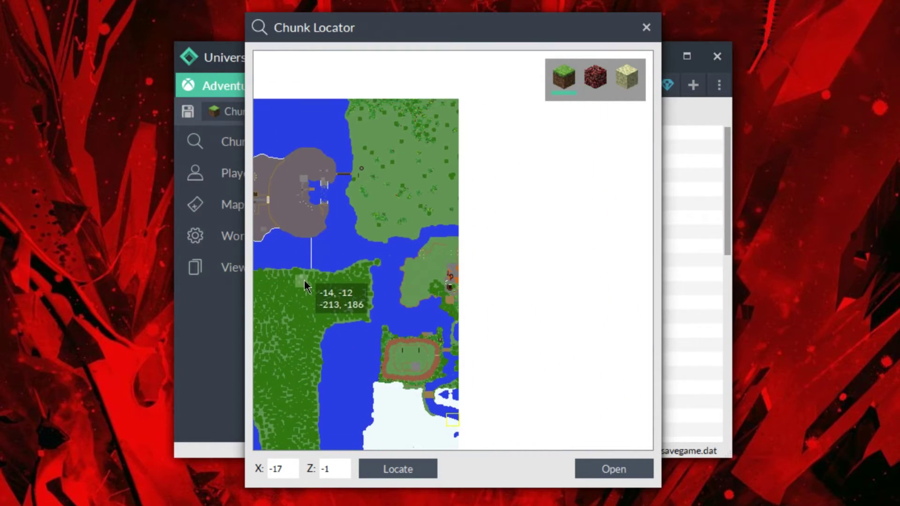
{"action": "left_click_drag", "start_coordinate": [464, 151], "coordinate": [285, 145]}
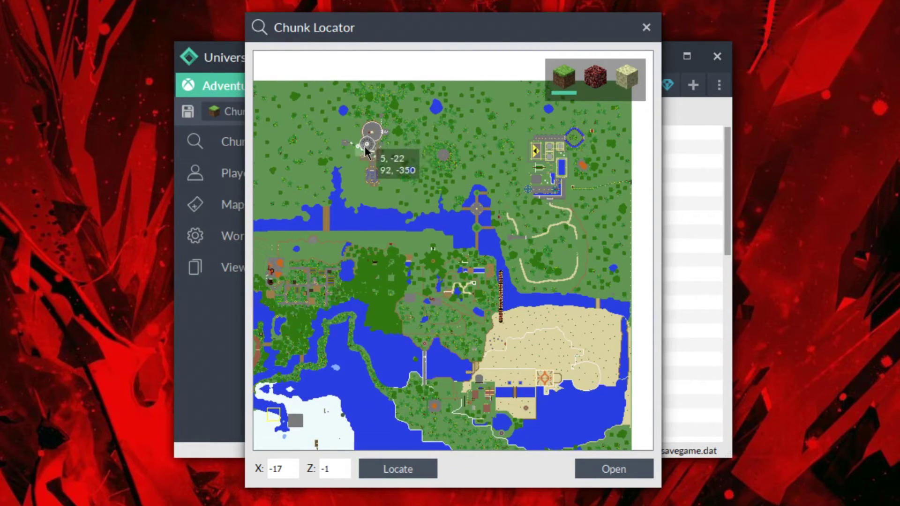
{"action": "left_click_drag", "start_coordinate": [565, 194], "coordinate": [447, 134]}
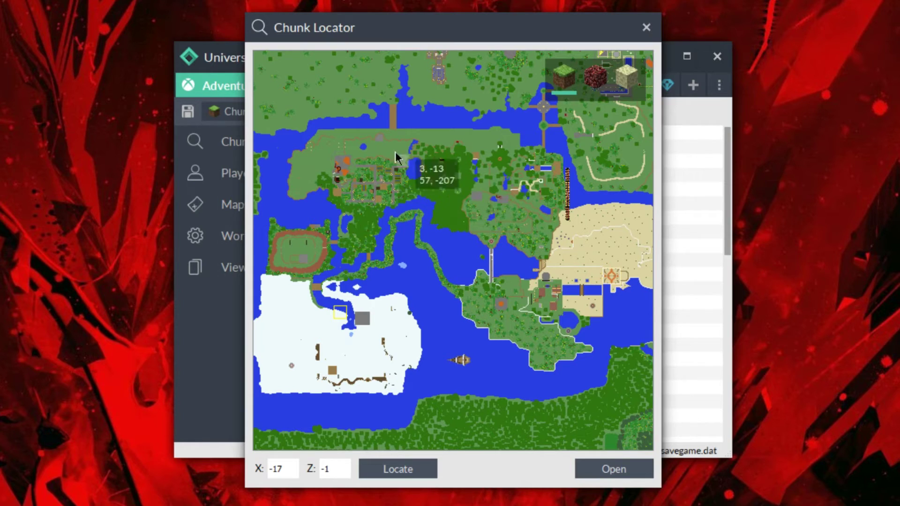
{"action": "left_click", "coordinate": [647, 28]}
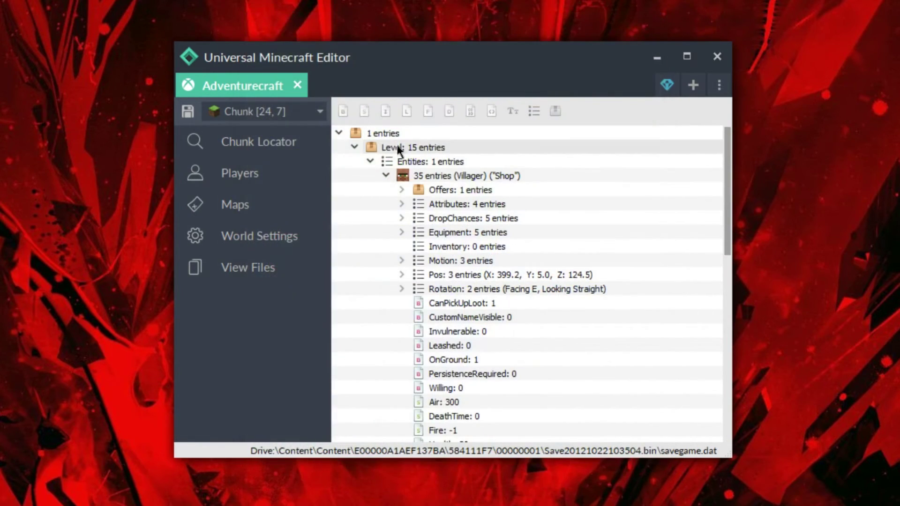
- Close the Adventurecraft world, discarding unsaved changes
{"action": "left_click", "coordinate": [297, 86]}
{"action": "left_click", "coordinate": [519, 287]}
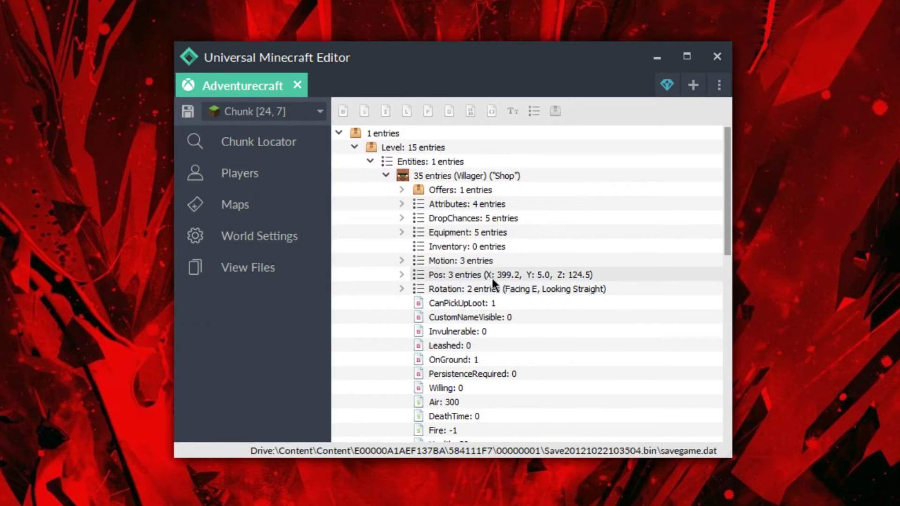
{"action": "left_click", "coordinate": [298, 87]}
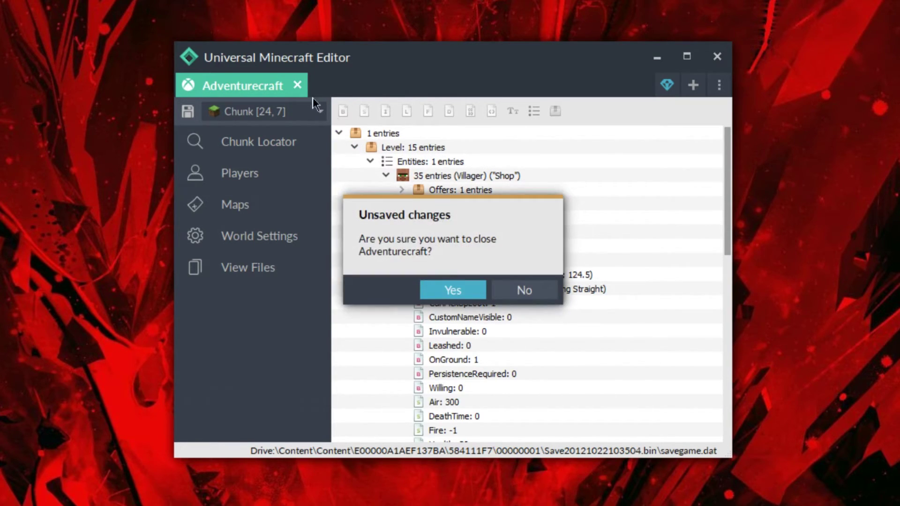
{"action": "left_click", "coordinate": [462, 290]}
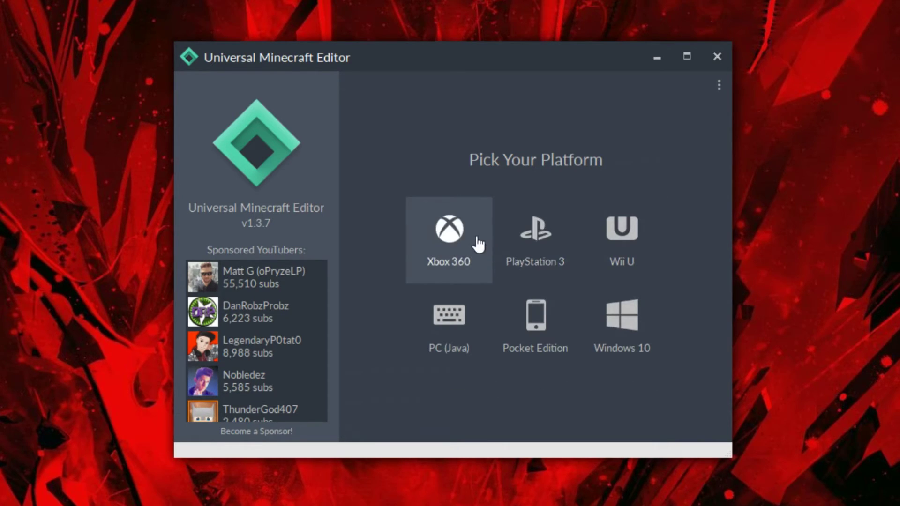
- Reopen the Xbox 360 world Adventurecraft and show its Overworld map in the Chunk Locator
{"action": "left_click", "coordinate": [443, 239]}
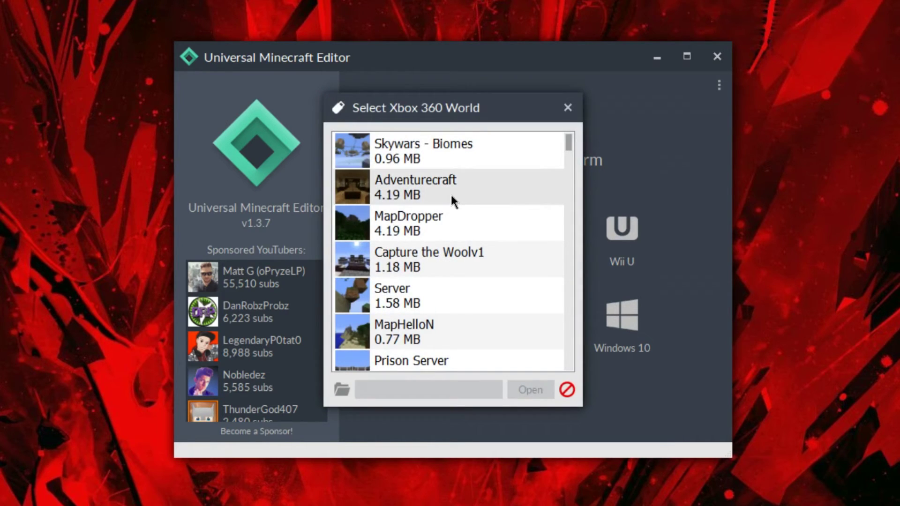
{"action": "double_click", "coordinate": [451, 195]}
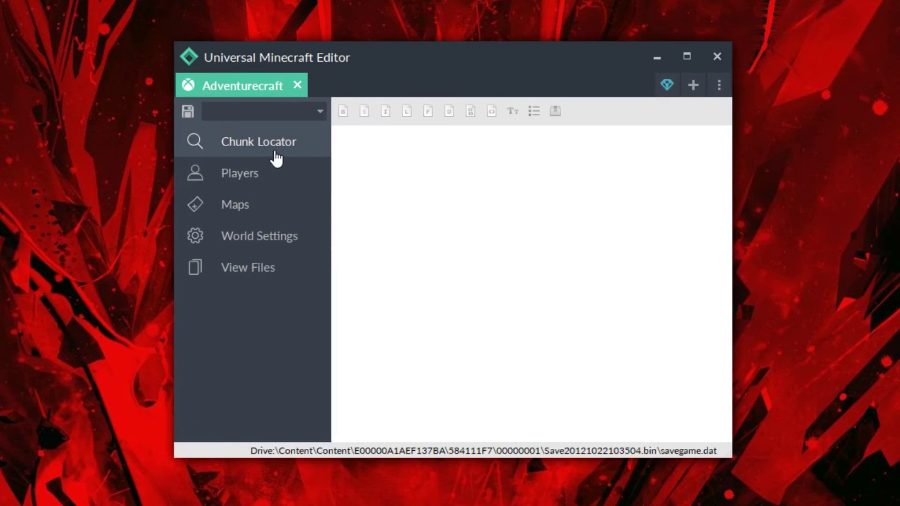
{"action": "left_click", "coordinate": [277, 159]}
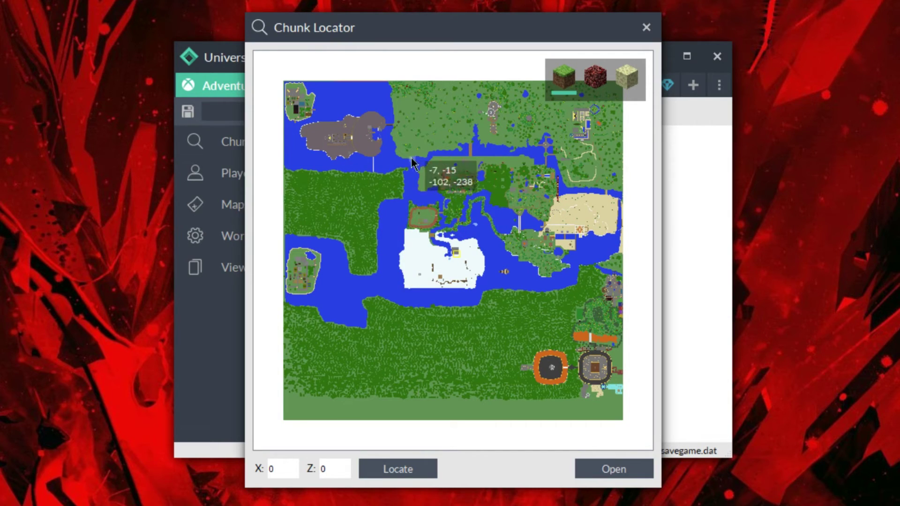